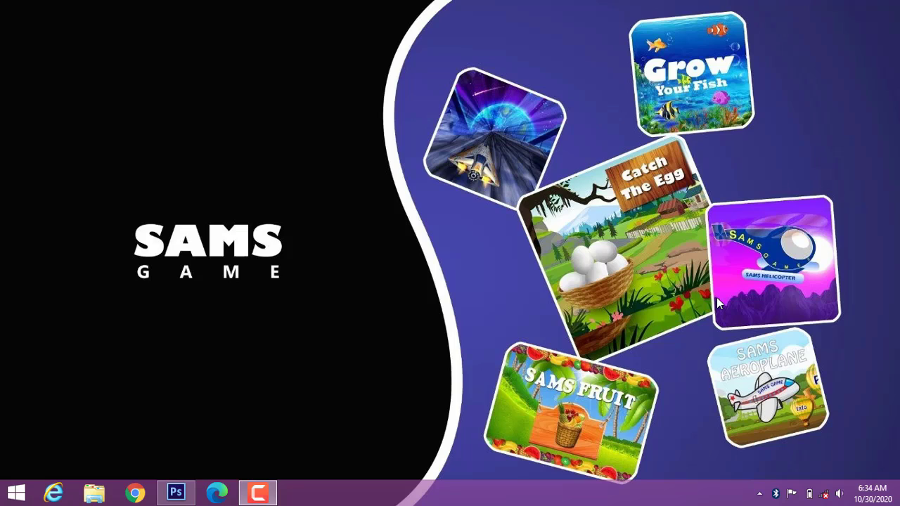
Refresh the desktop and switch to Photoshop
right_click(668, 164)
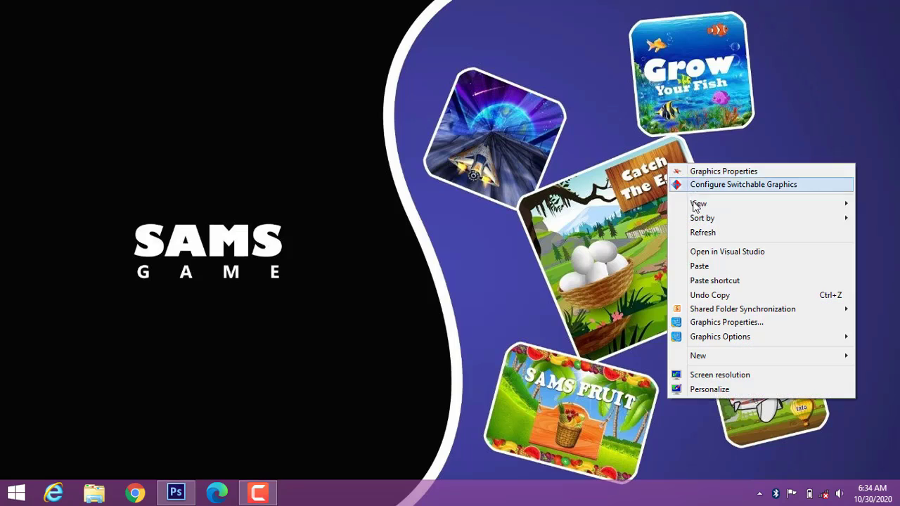
left_click(700, 232)
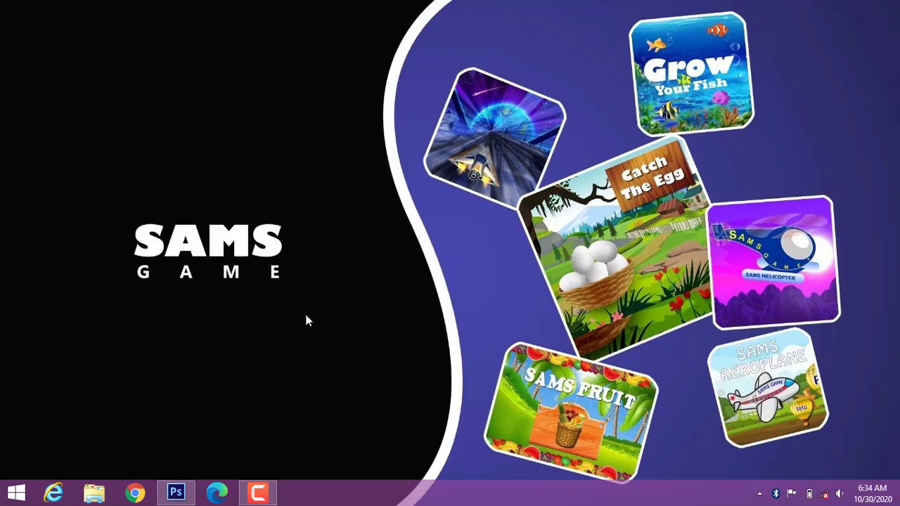
left_click(180, 491)
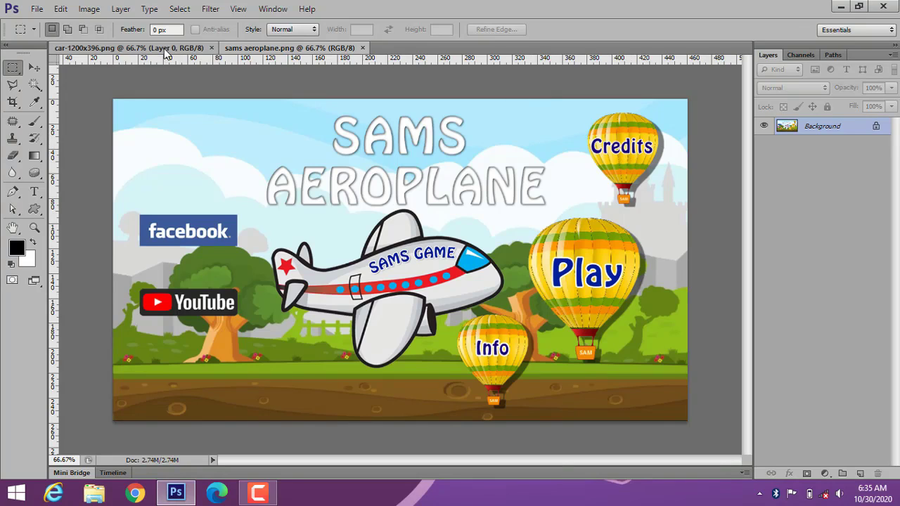
Undock the sams aeroplane.png and car-1200x396.png documents into floating windows, with the aeroplane window near the workspace's upper-left corner
left_click(186, 49)
left_click(267, 47)
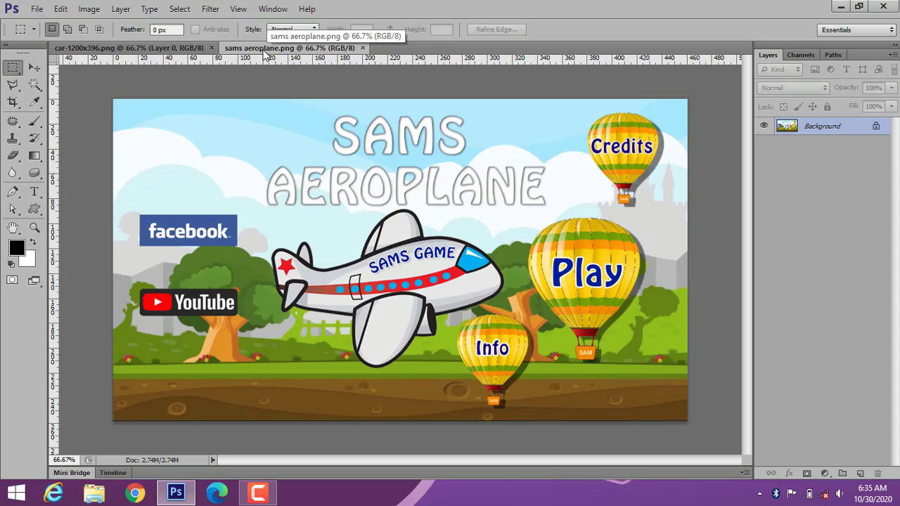
left_click_drag(266, 49, 242, 91)
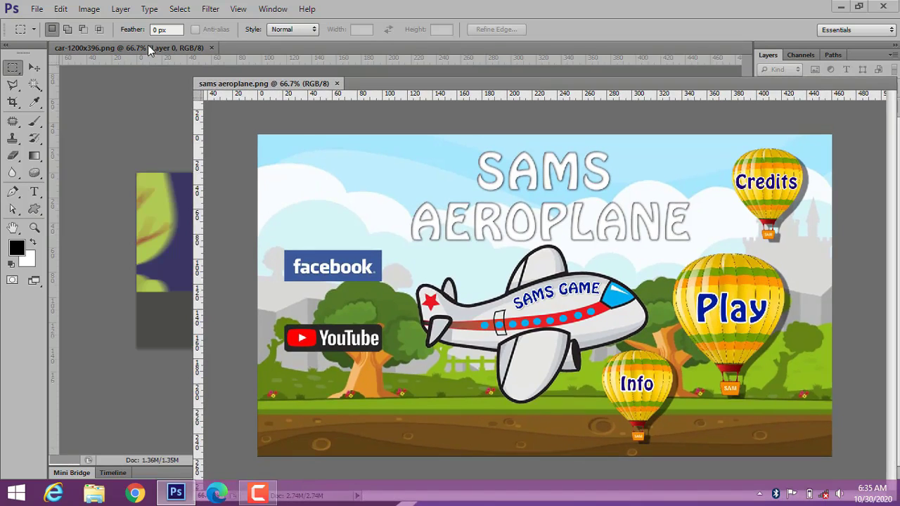
left_click_drag(148, 47, 433, 160)
left_click(450, 82)
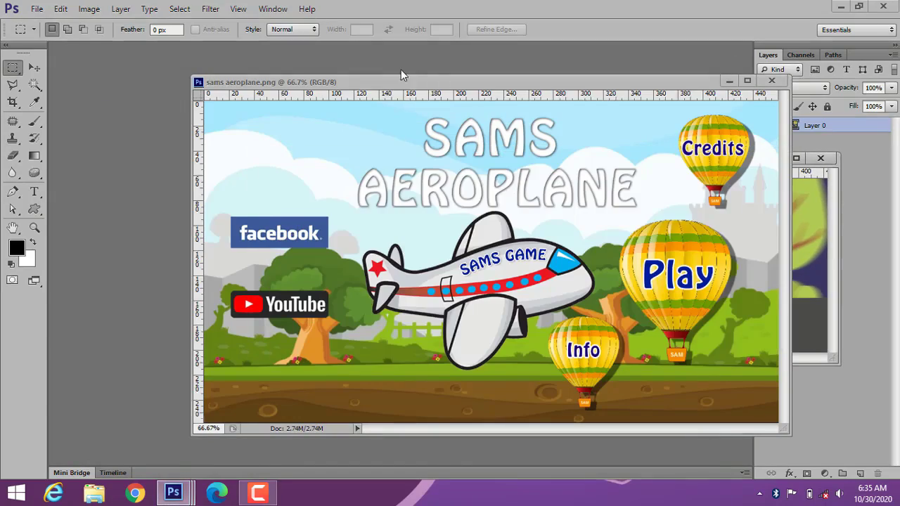
left_click_drag(450, 82, 330, 68)
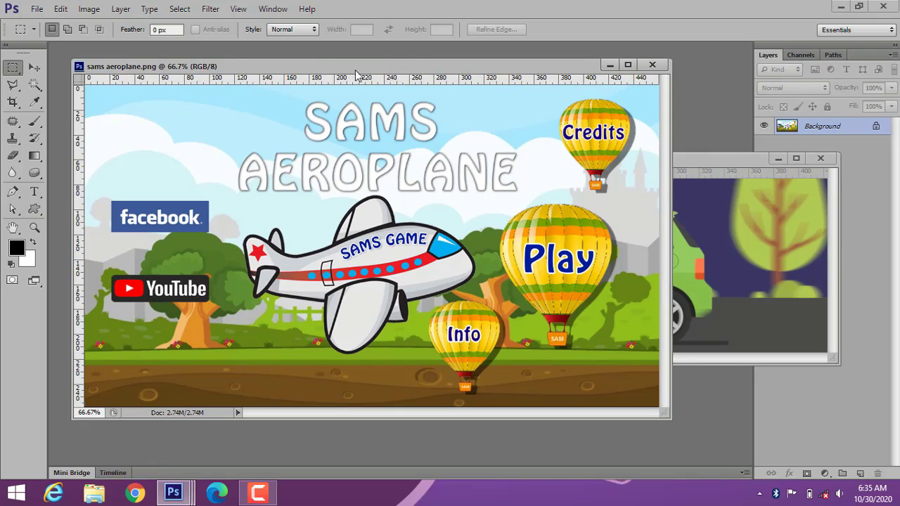
Bring the car-1200x396.png window forward and place it over the upper part of the aeroplane image
left_click(718, 163)
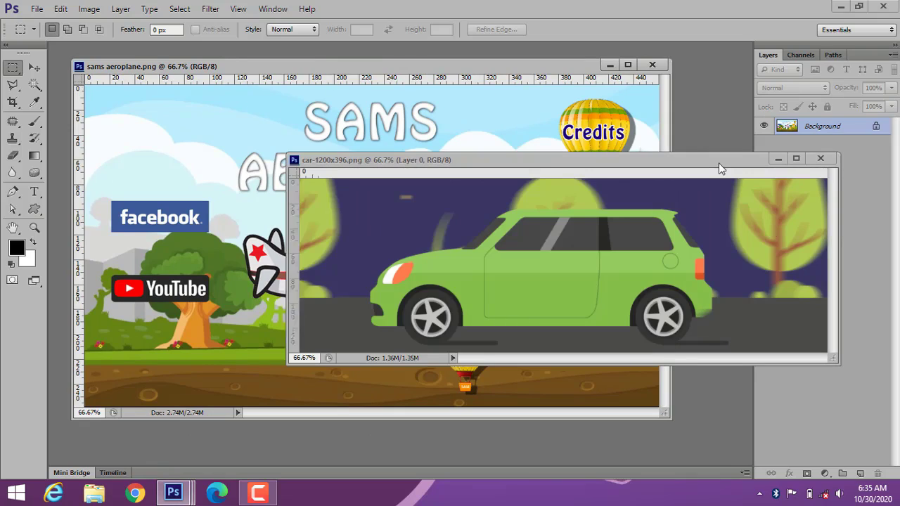
left_click_drag(666, 157, 492, 123)
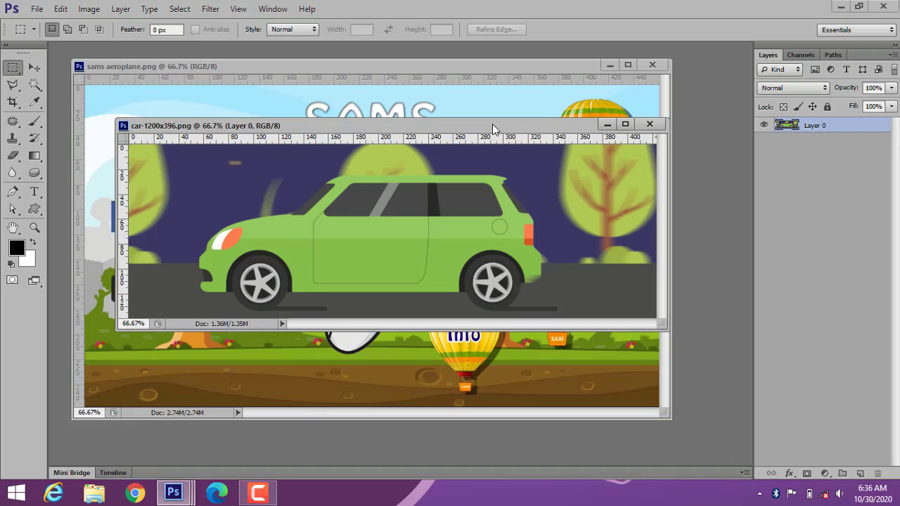
left_click_drag(492, 123, 472, 99)
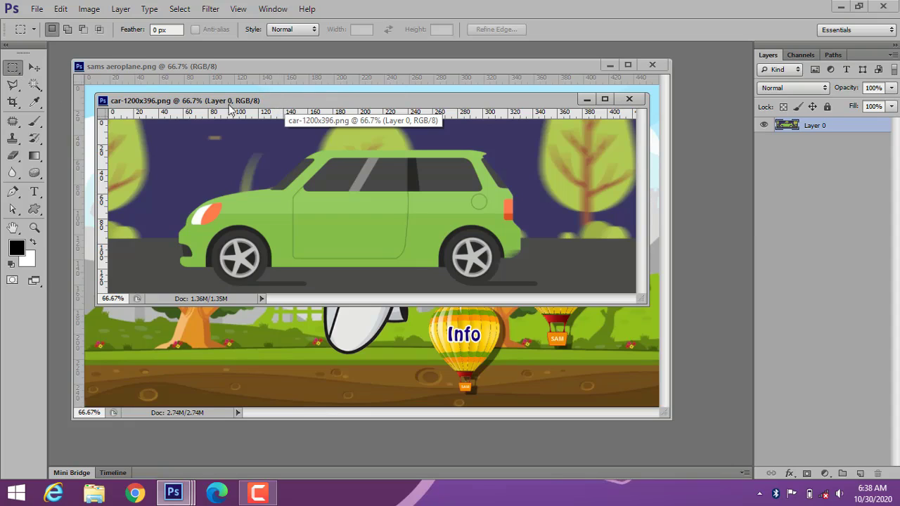
Examine the tool variants grouped under the Lasso and Magic Wand tools
left_click(15, 88)
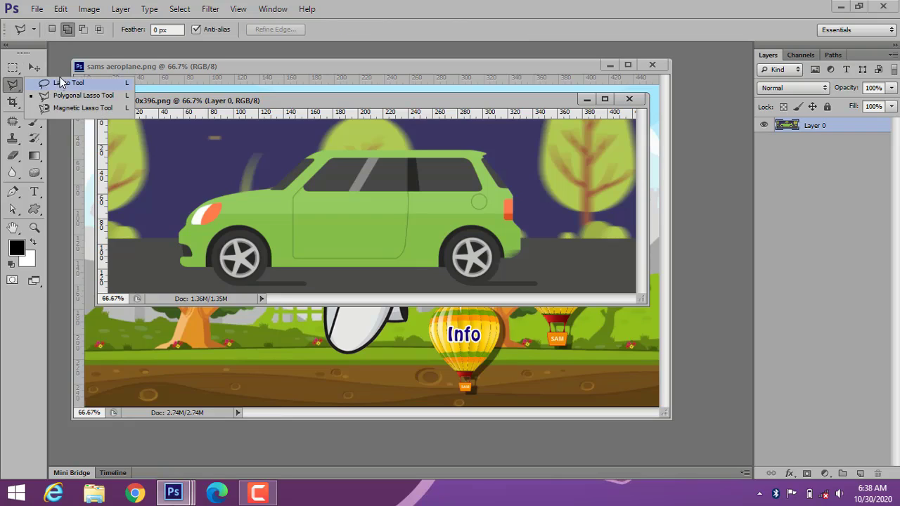
left_click(164, 100)
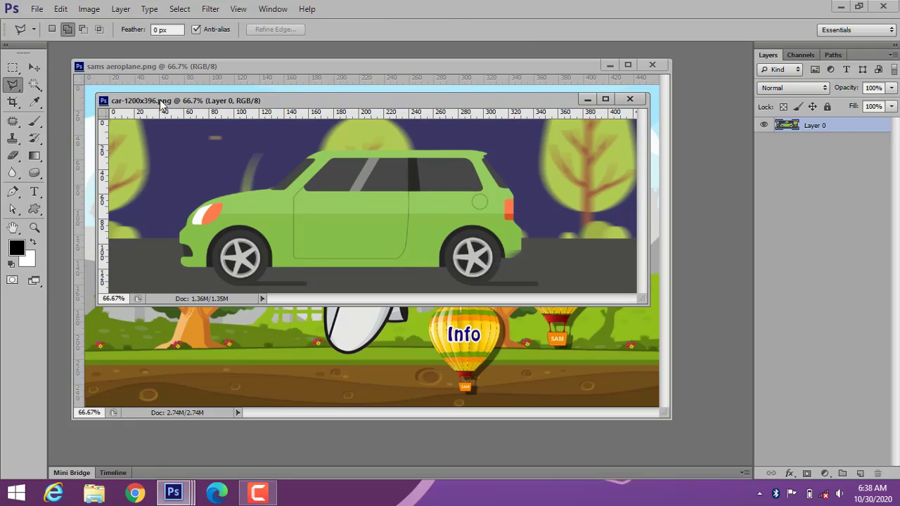
left_click(35, 84)
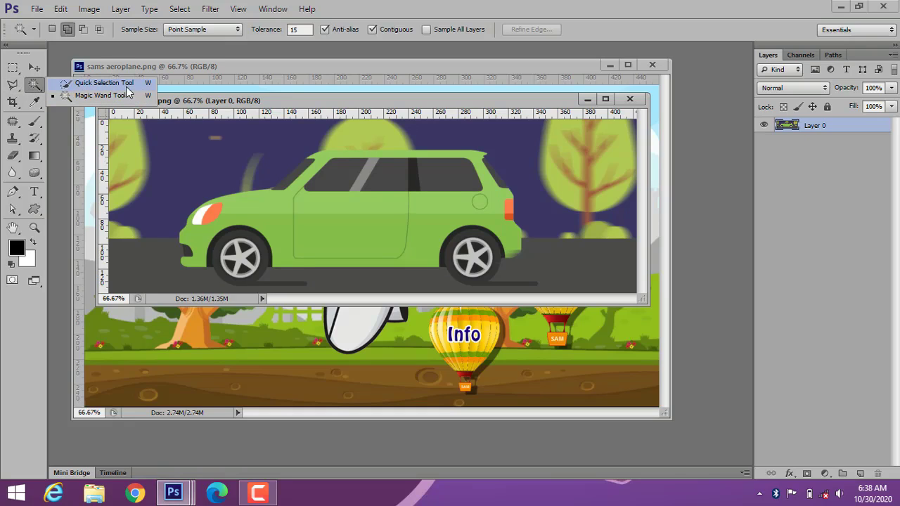
left_click(181, 99)
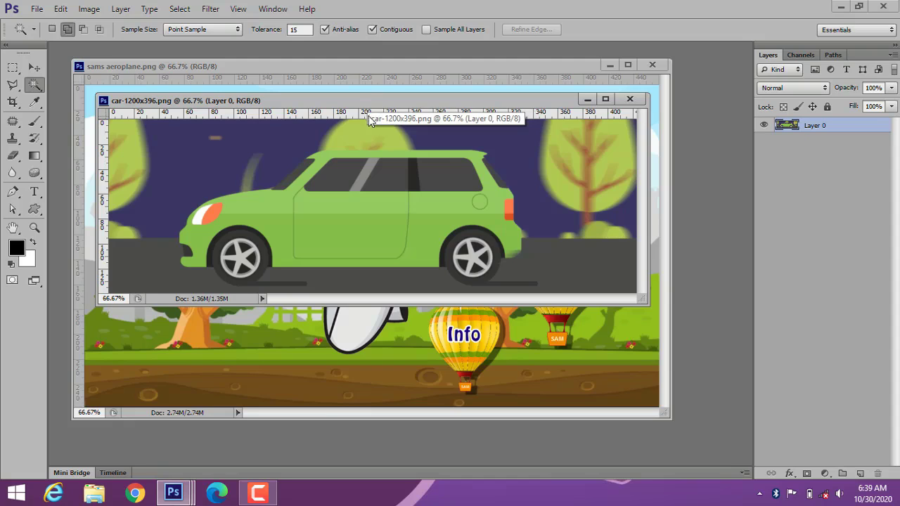
Shift the car image window aside and minimize it
left_click_drag(366, 110, 455, 132)
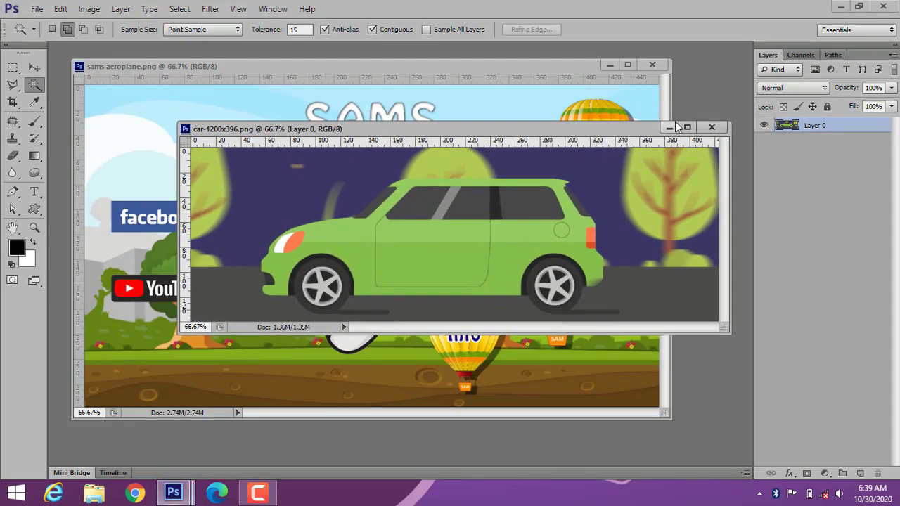
left_click(356, 73)
left_click(705, 174)
left_click(669, 128)
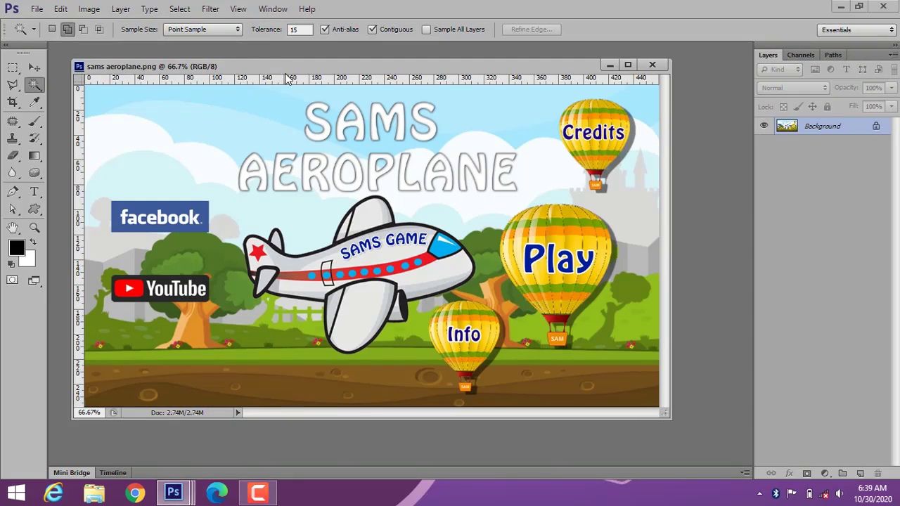
Enlarge the sams aeroplane.png window until a margin surrounds the whole image, and minimize it
left_click_drag(294, 68, 300, 71)
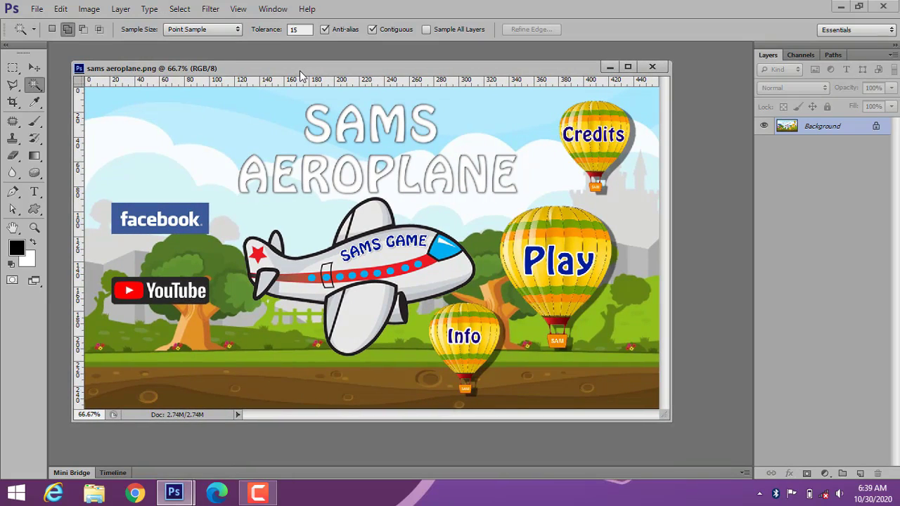
left_click_drag(669, 421, 718, 454)
left_click_drag(719, 456, 723, 456)
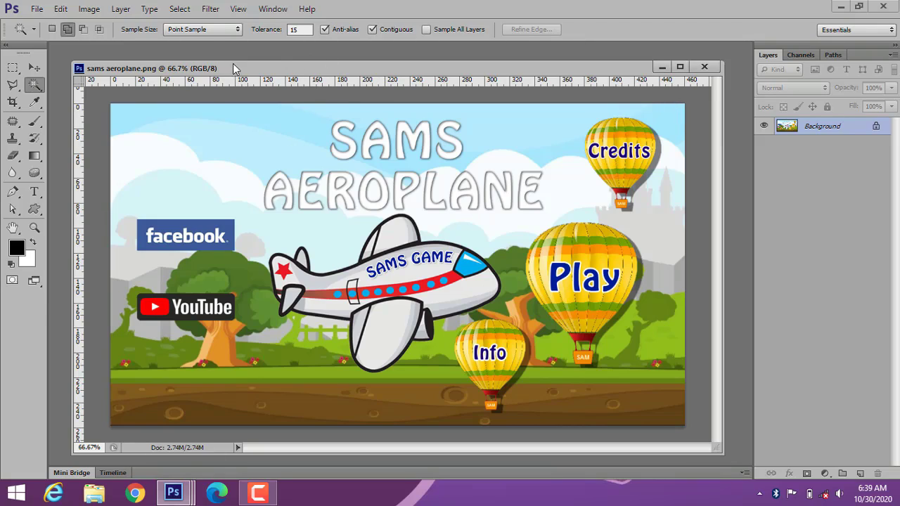
left_click(661, 68)
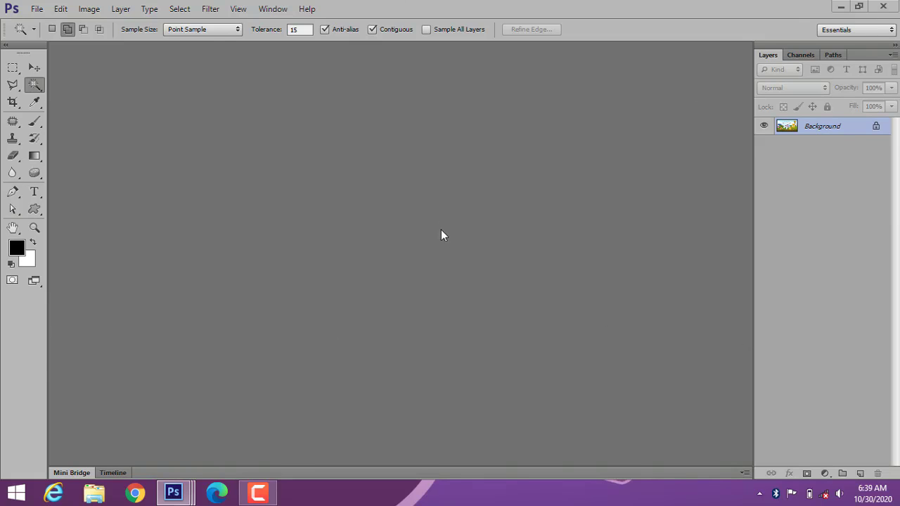
Open the car-1200x396 image from New folder and minimize its window after repositioning it
left_click(36, 8)
left_click(49, 36)
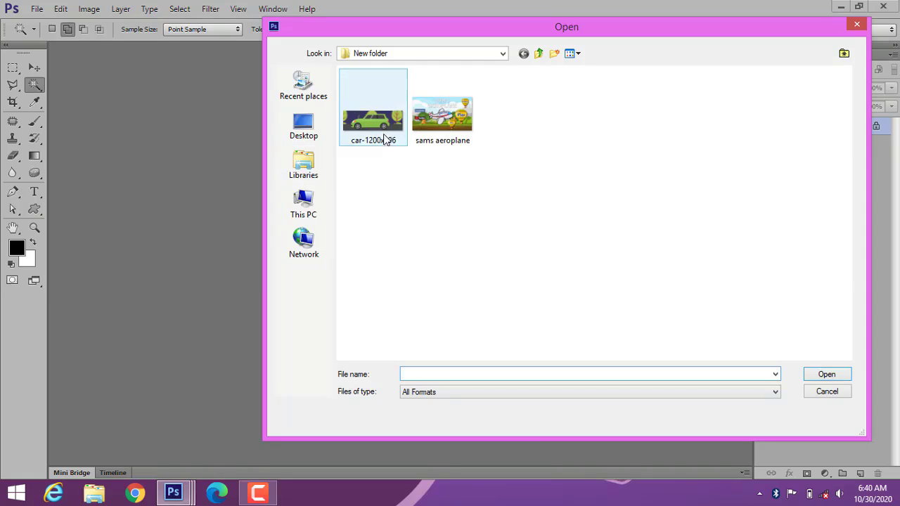
left_click(376, 135)
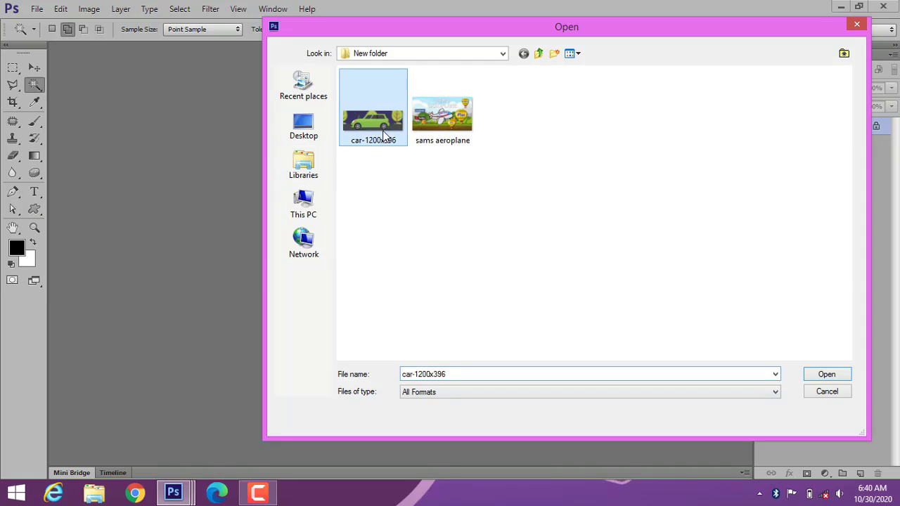
left_click(828, 375)
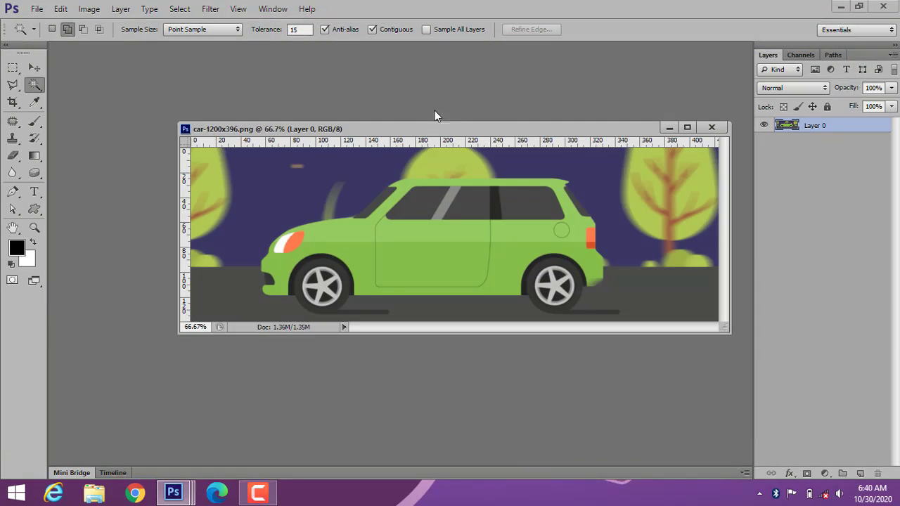
left_click_drag(424, 132, 377, 117)
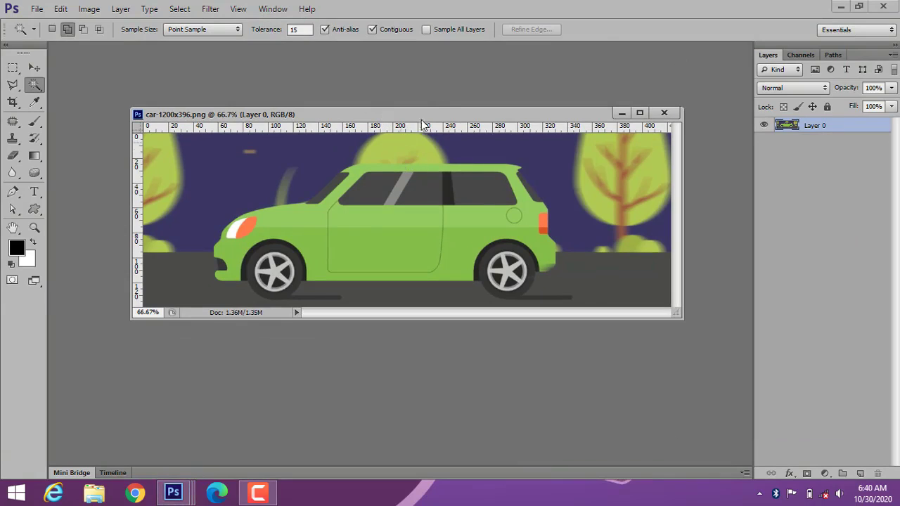
left_click(622, 113)
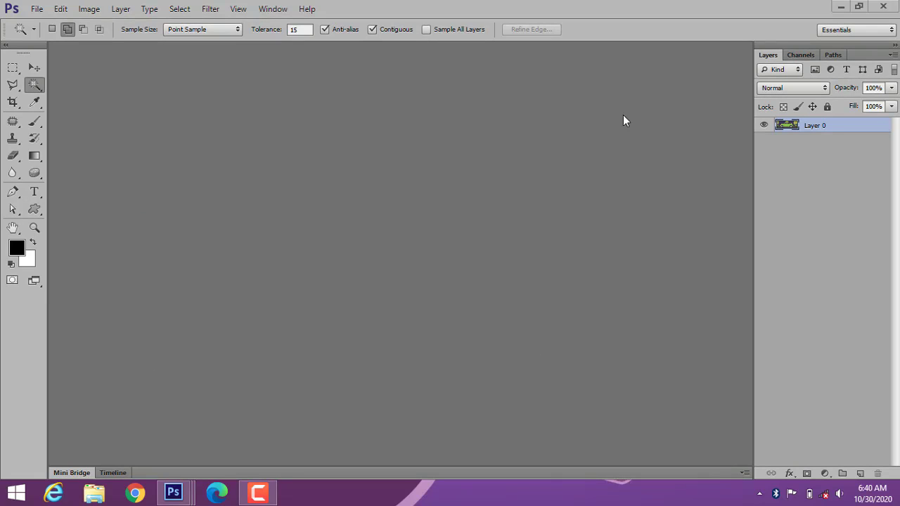
Open the sams aeroplane image from New folder and reposition its window near the top of the workspace
left_click(37, 8)
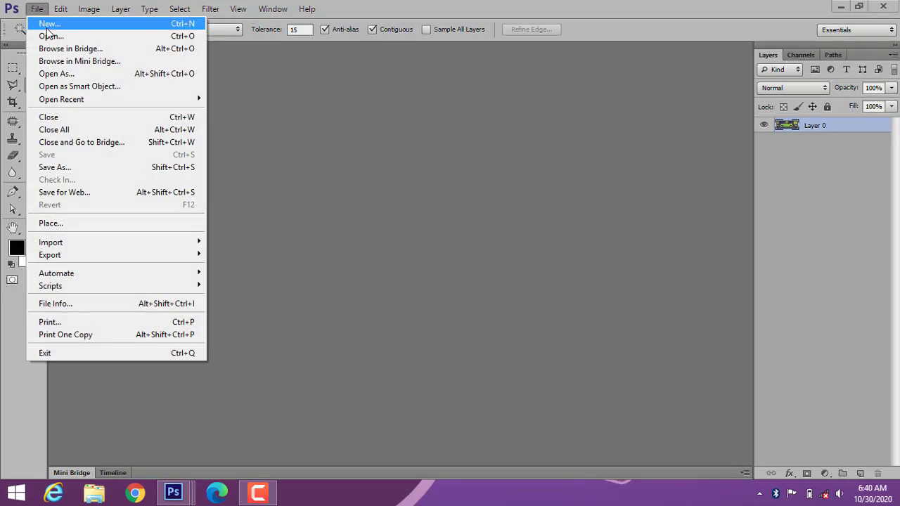
left_click(47, 37)
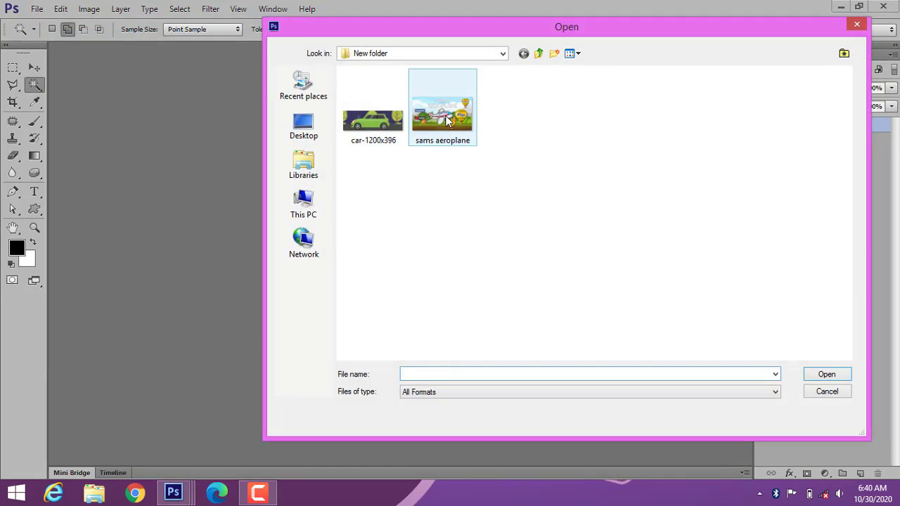
left_click(443, 118)
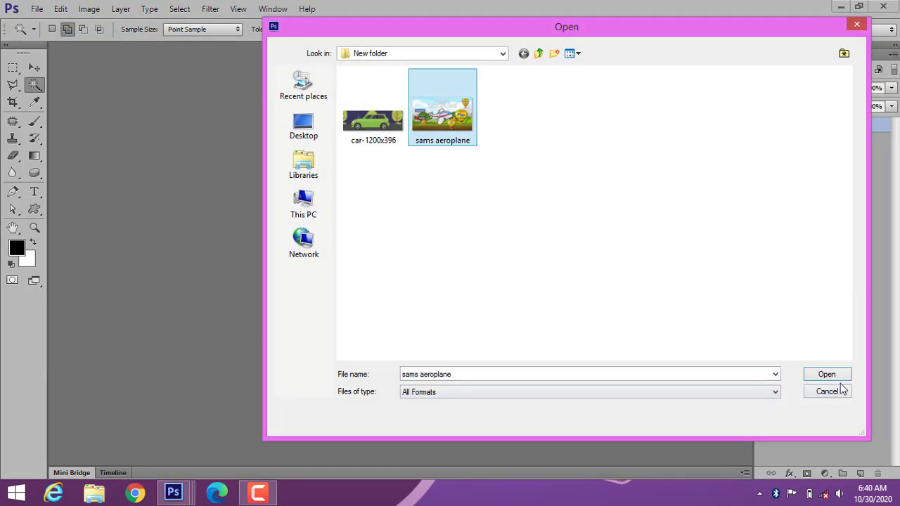
left_click(837, 377)
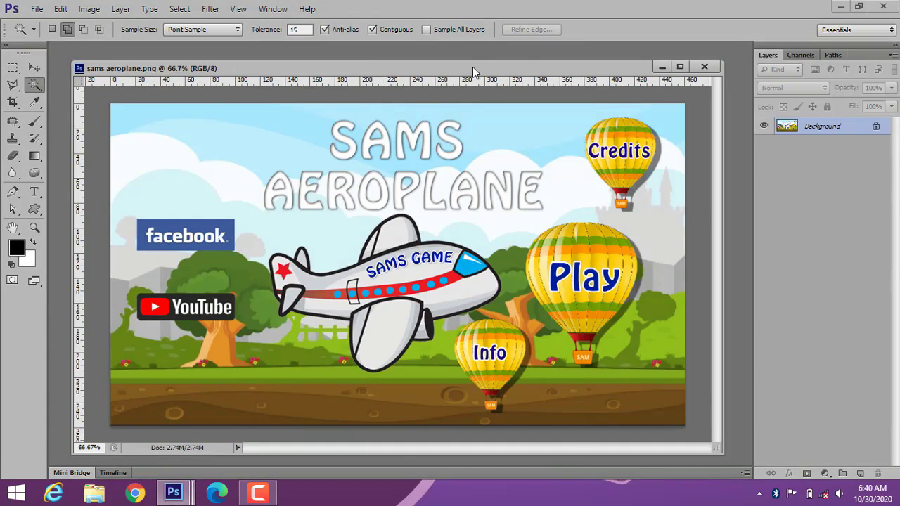
left_click_drag(473, 67, 455, 60)
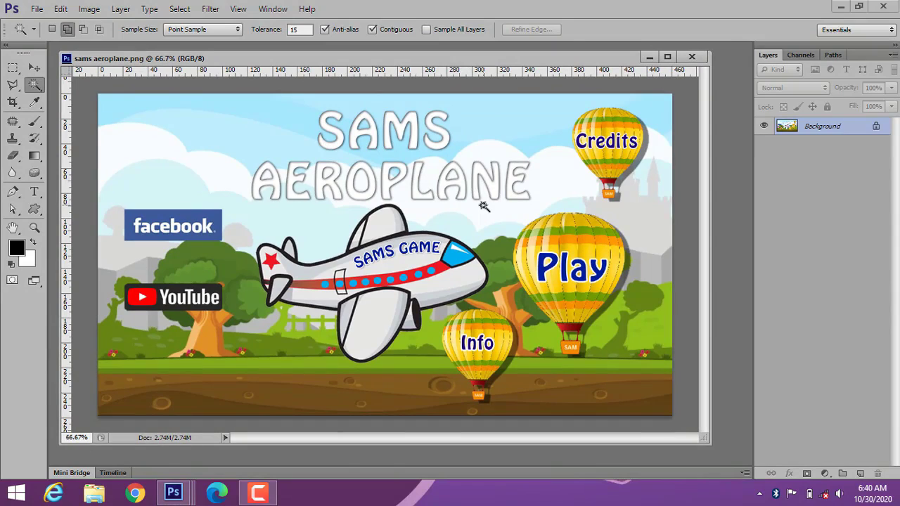
left_click_drag(217, 61, 228, 65)
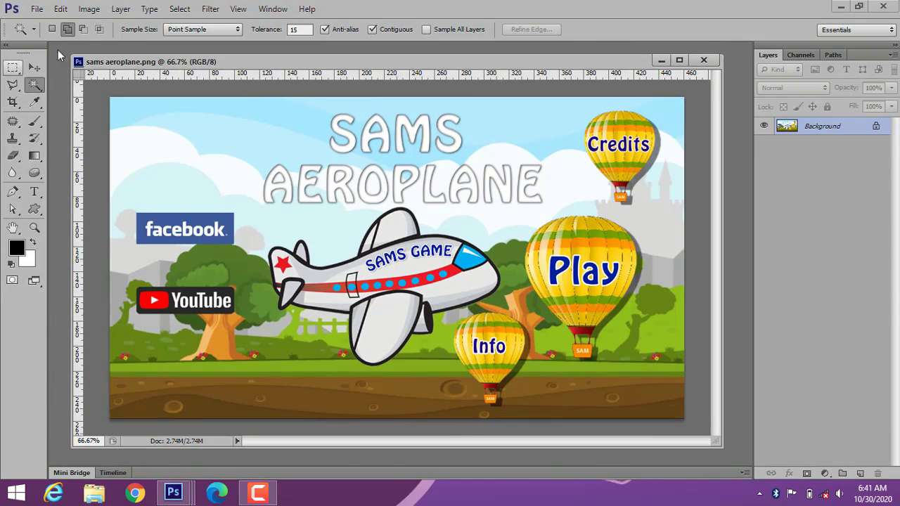
Draw successive Rectangular Marquee selections over the aeroplane, the Credits balloon and the Play balloon, ending with the Play balloon selected
left_click(14, 72)
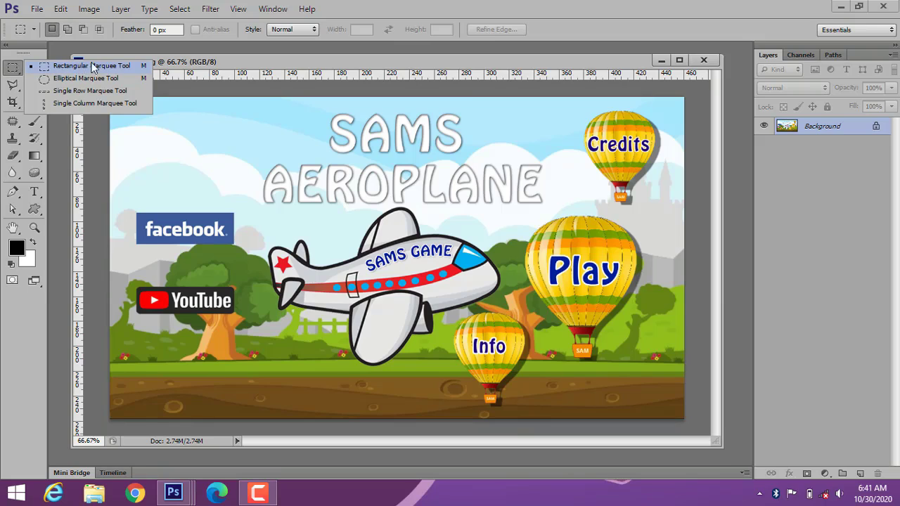
left_click(76, 71)
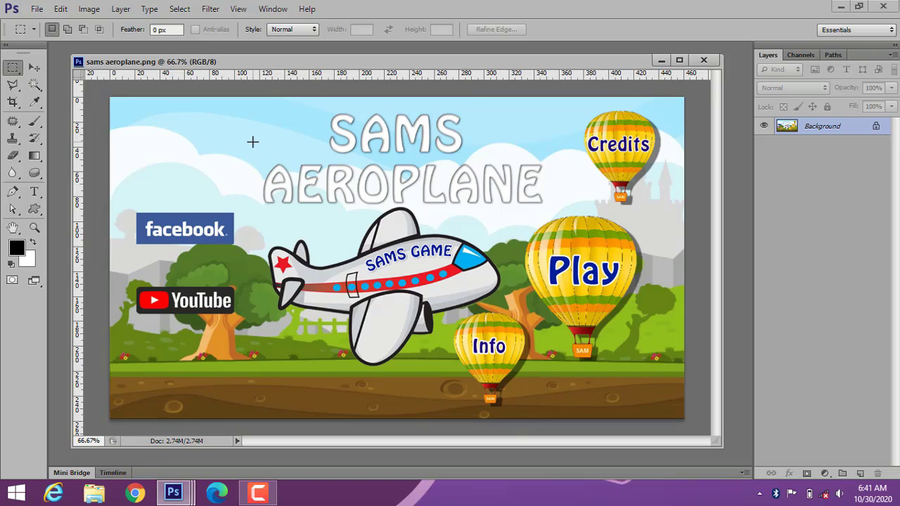
left_click_drag(305, 202, 490, 344)
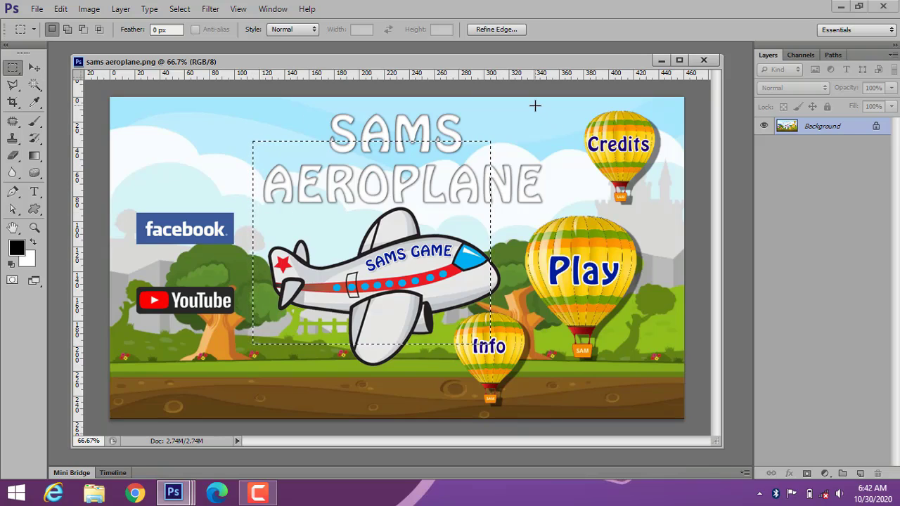
left_click_drag(534, 105, 676, 237)
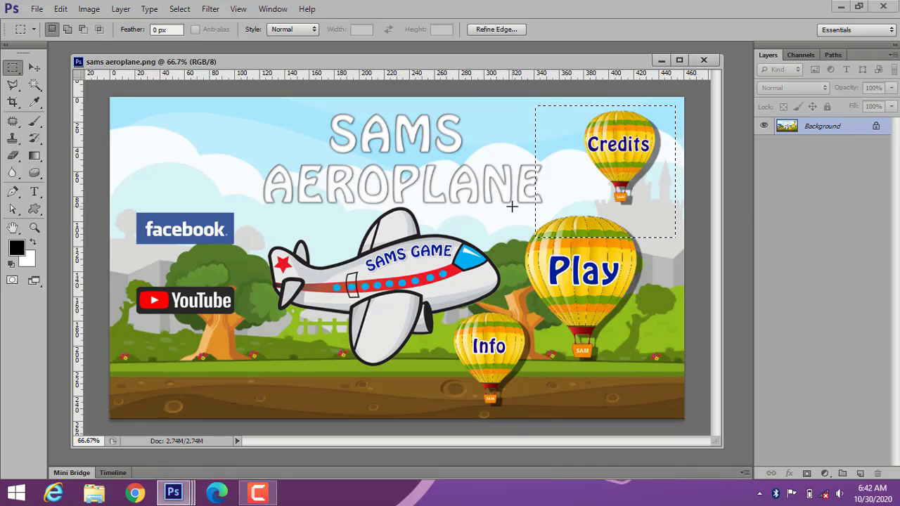
left_click_drag(511, 206, 667, 367)
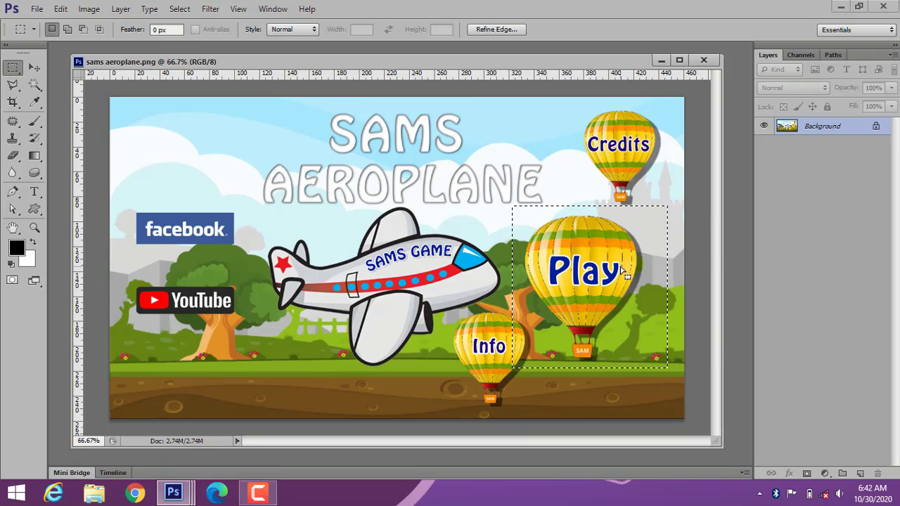
Move the selected Play balloon onto the aeroplane's tail area with the Move tool and deselect it
left_click(34, 68)
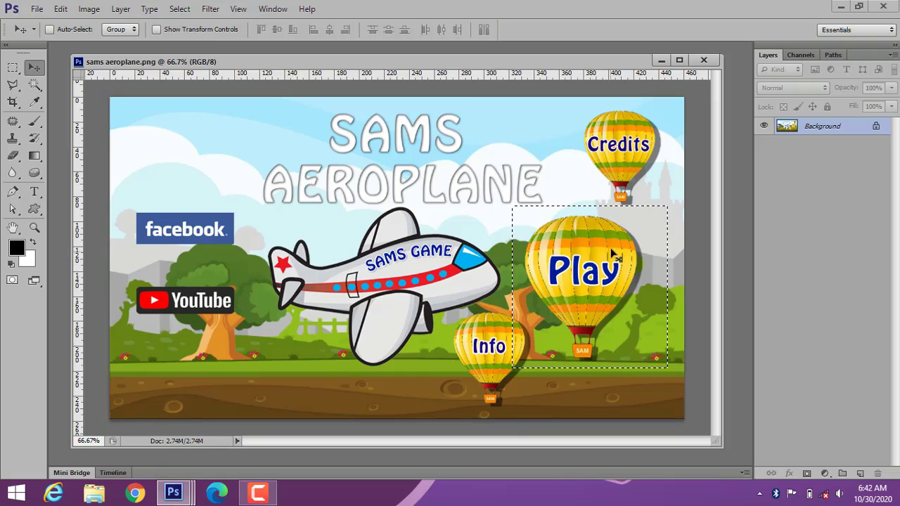
left_click_drag(614, 252, 311, 287)
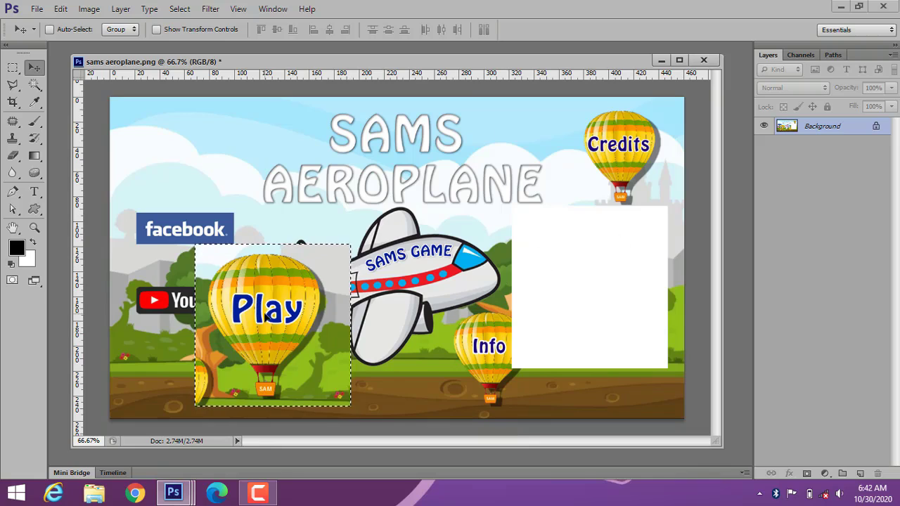
left_click_drag(283, 313, 322, 312)
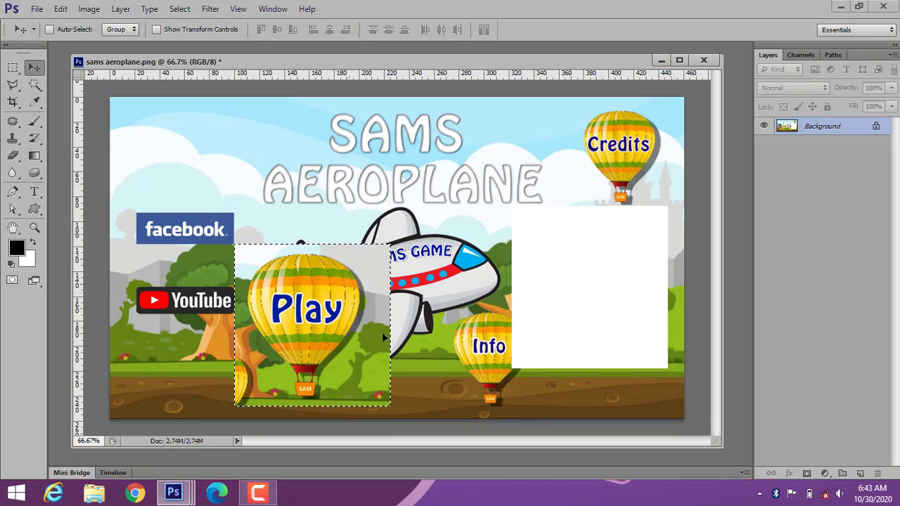
left_click_drag(366, 310, 319, 321)
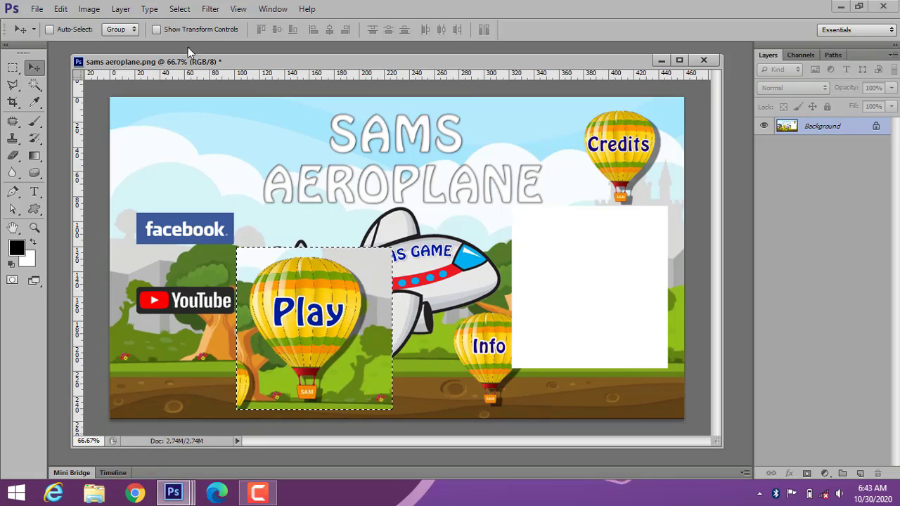
left_click(181, 12)
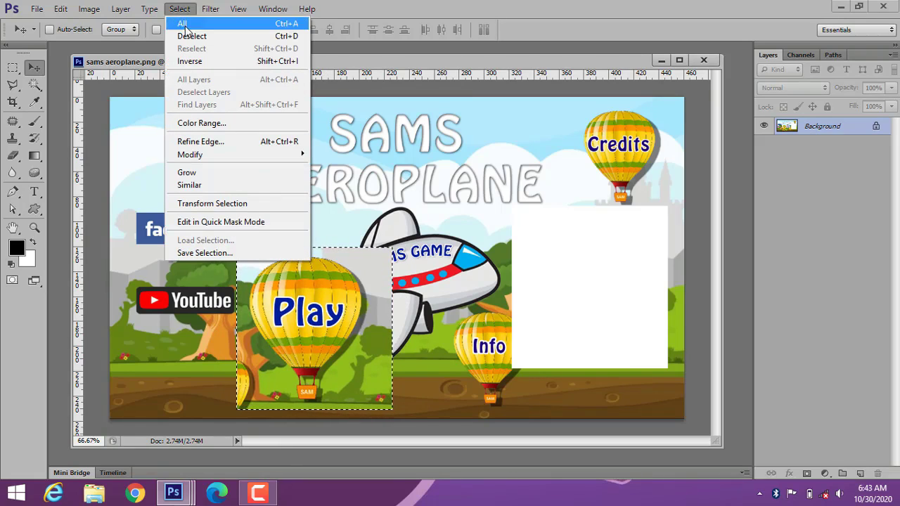
left_click(187, 37)
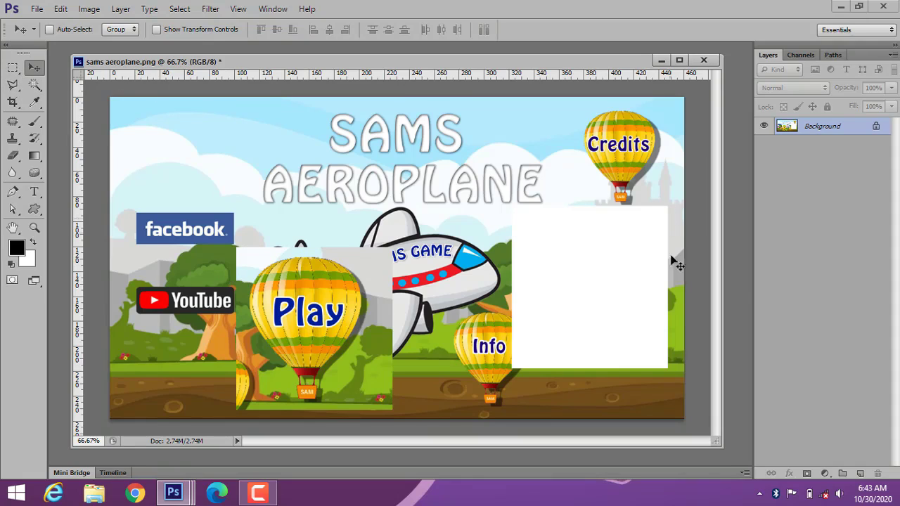
Select the word SAMS in the title with the Rectangular Marquee, move it onto the ground strip below the Info balloon, and deselect
left_click(14, 68)
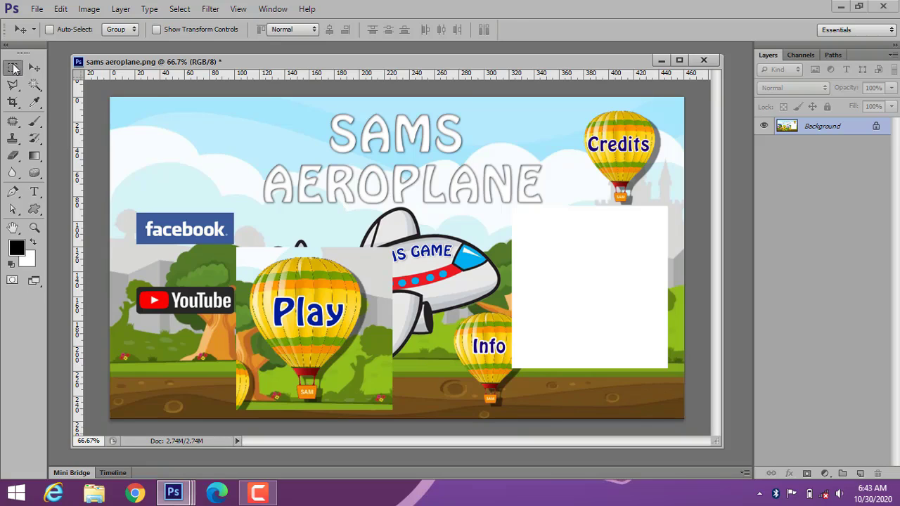
left_click_drag(181, 110, 560, 162)
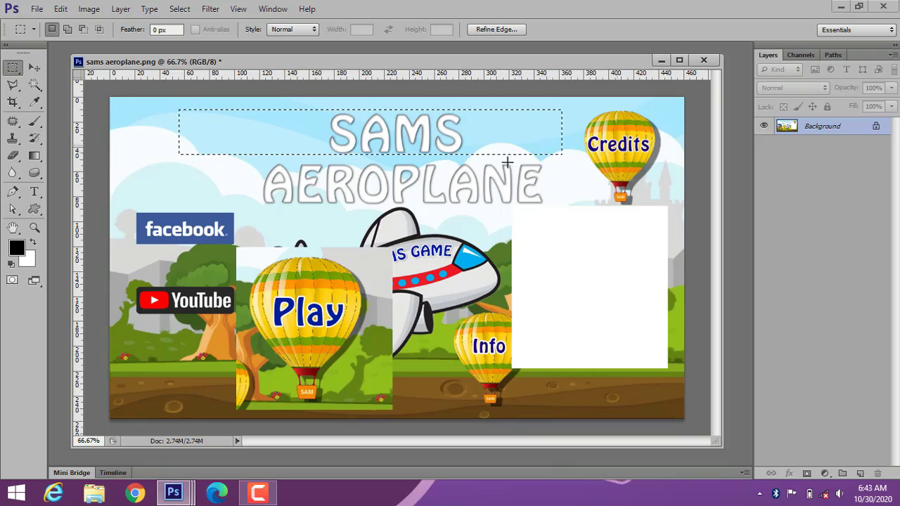
left_click(39, 67)
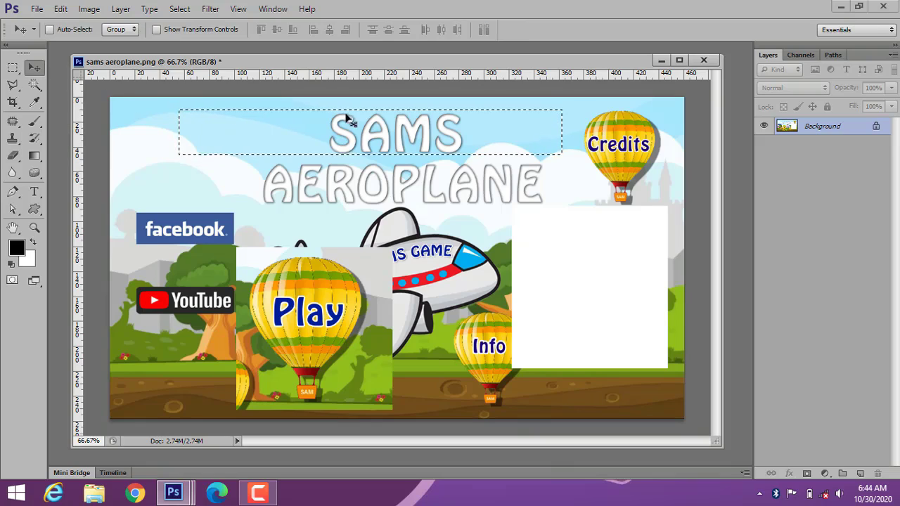
left_click(13, 67)
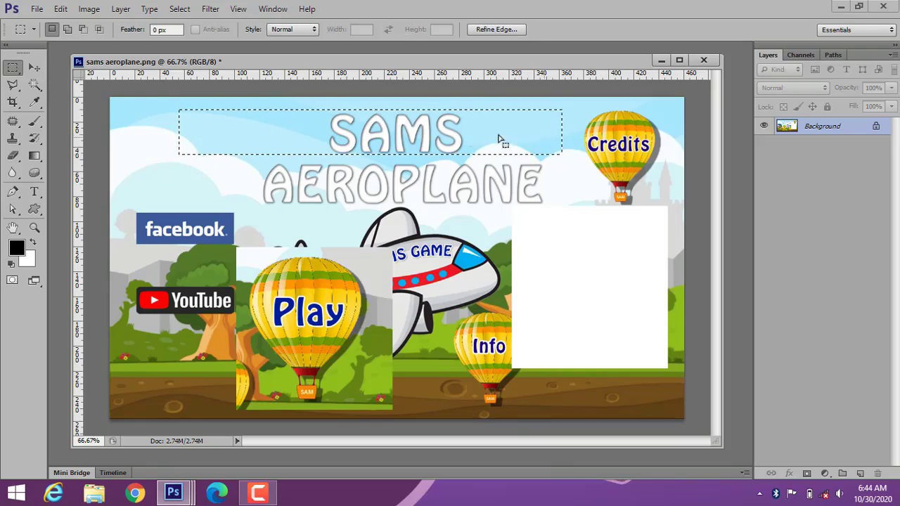
left_click(35, 68)
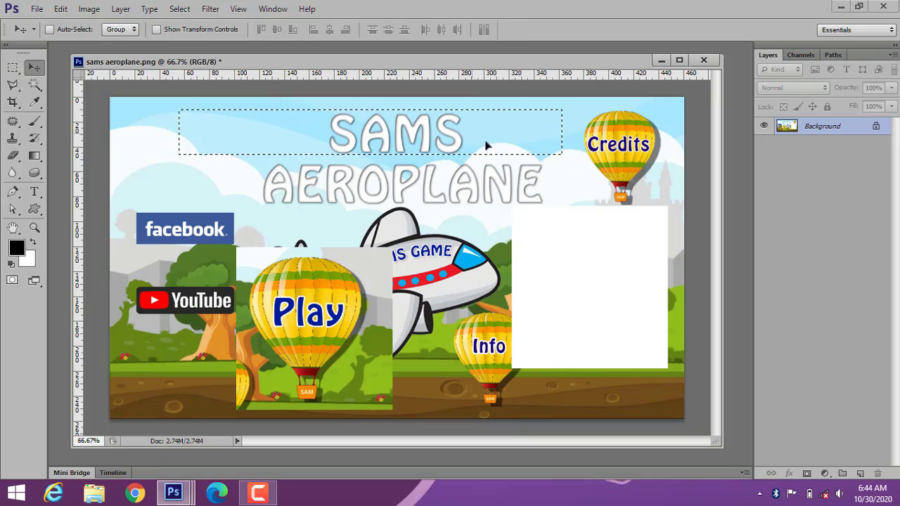
left_click_drag(485, 145, 589, 402)
mouse_move(578, 389)
left_mouse_down()
mouse_move(598, 393)
mouse_move(589, 387)
left_mouse_up()
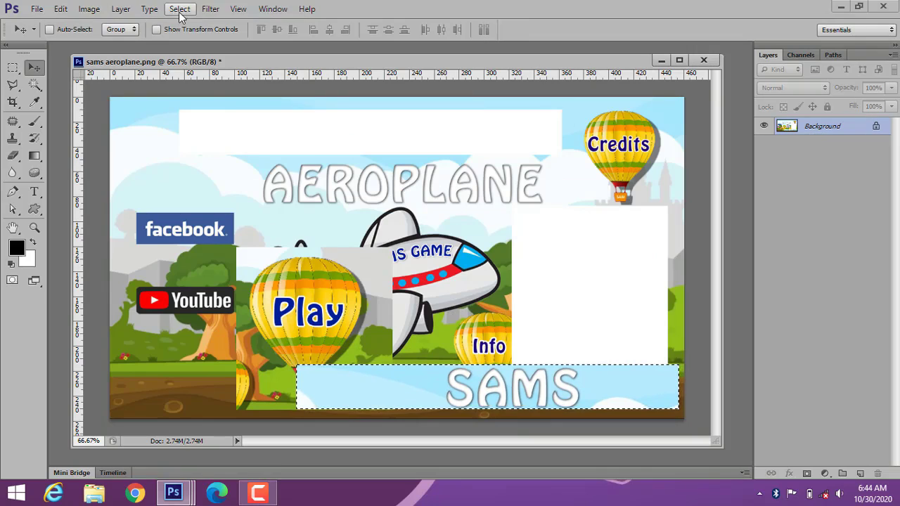
left_click(179, 8)
left_click(193, 36)
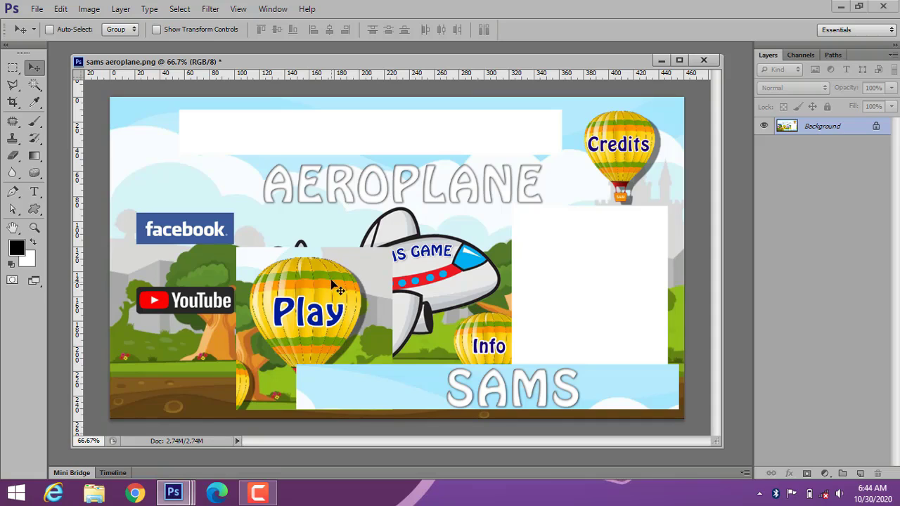
Try to move the Play balloon with no selection active, and revert the image to its saved version
left_click_drag(331, 287, 540, 254)
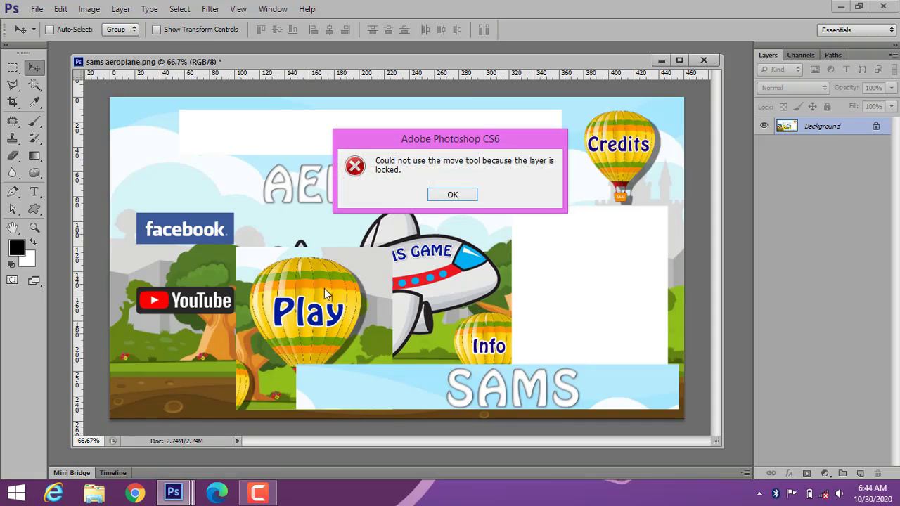
left_click(461, 196)
left_click_drag(300, 307, 555, 257)
left_click(452, 195)
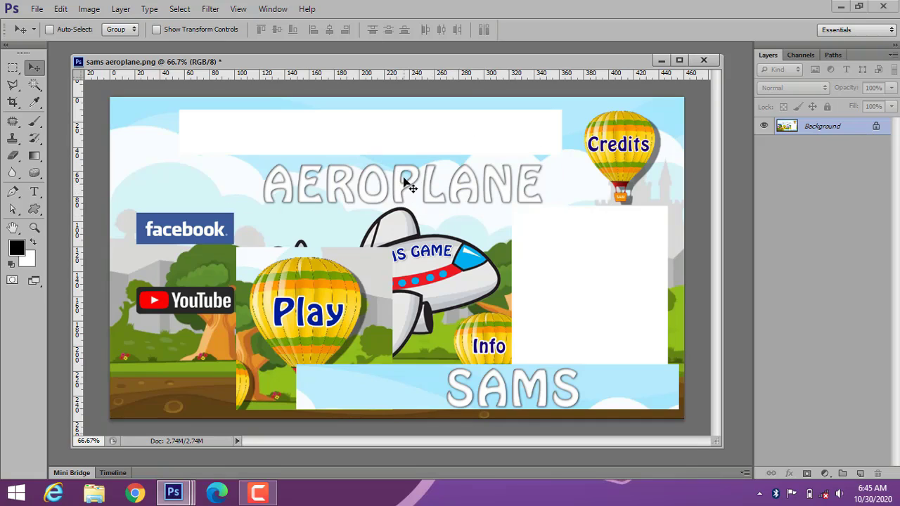
left_click(47, 10)
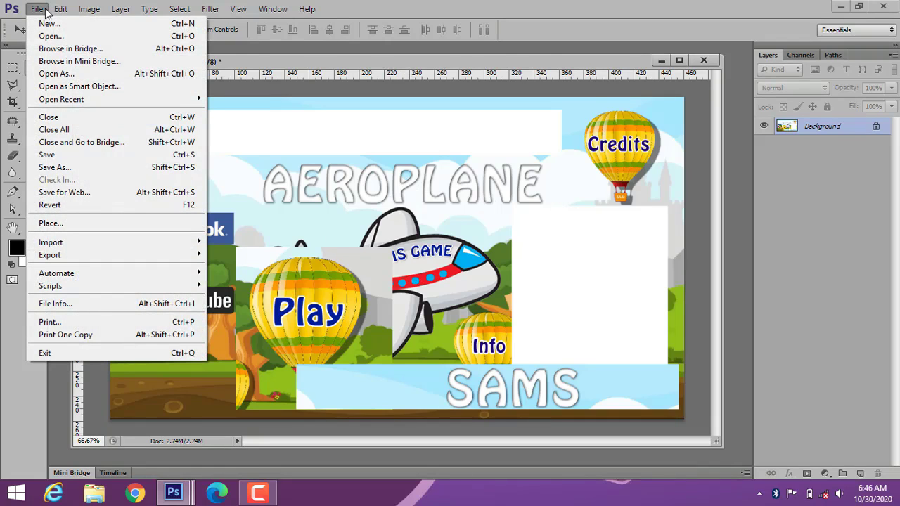
left_click(89, 205)
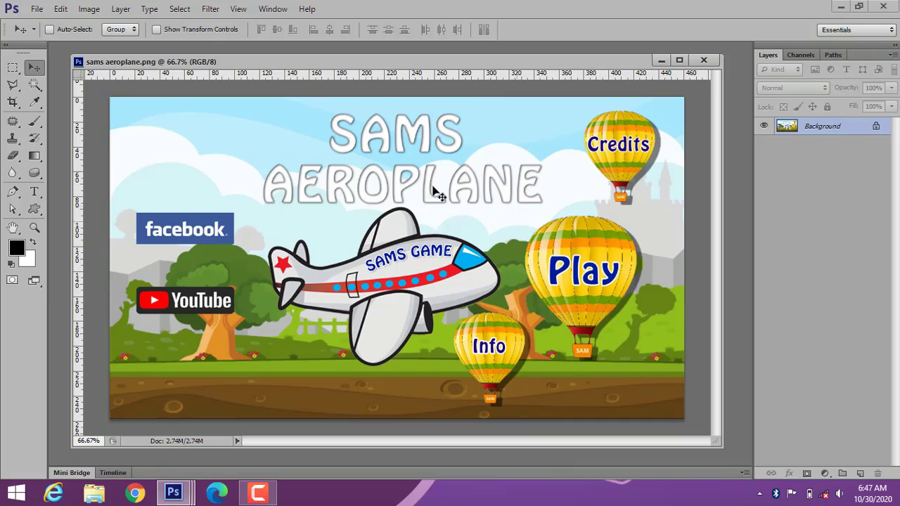
Select the Play balloon with the Rectangular Marquee, move it onto the aeroplane, and undo the move and the selection
left_click(12, 68)
left_click_drag(518, 209, 665, 351)
left_click(33, 68)
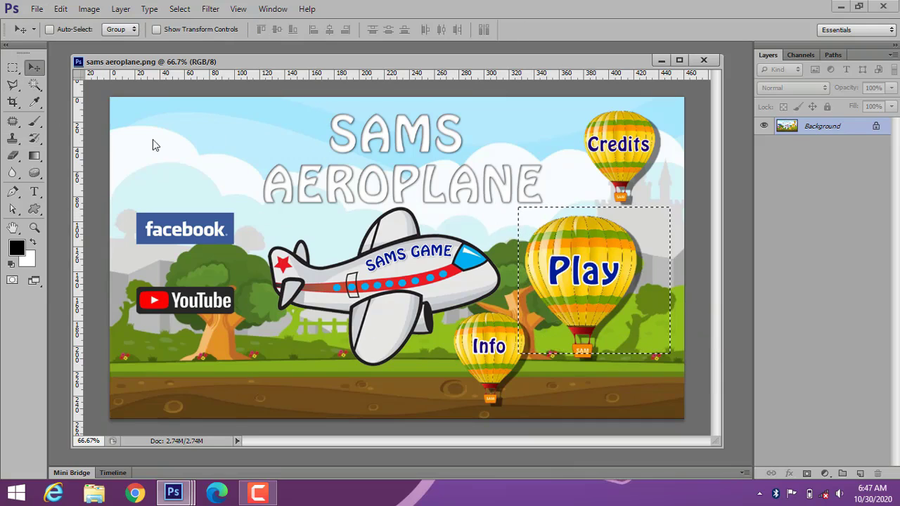
left_click_drag(649, 272, 336, 316)
key("ctrl+z")
key("ctrl+d")
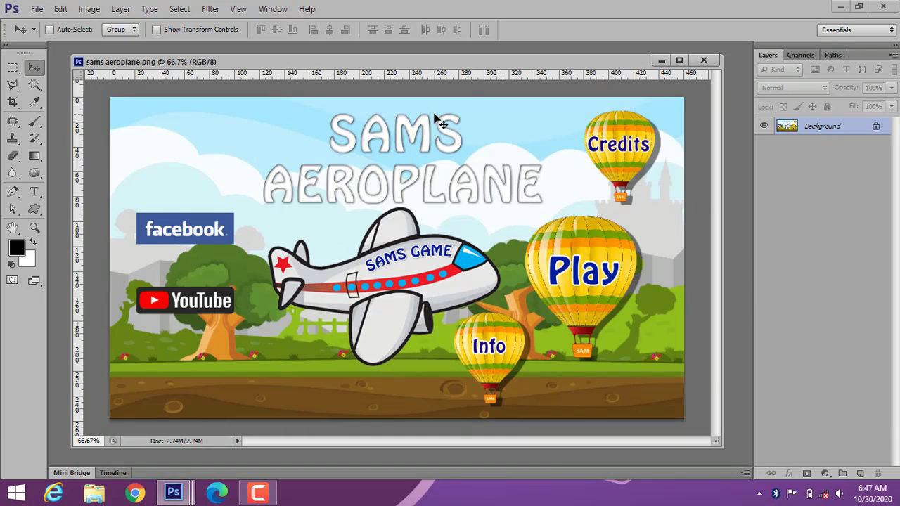
Switch to the Elliptical Marquee tool, draw trial elliptical selections around the aeroplane, and deselect them
left_click(15, 70)
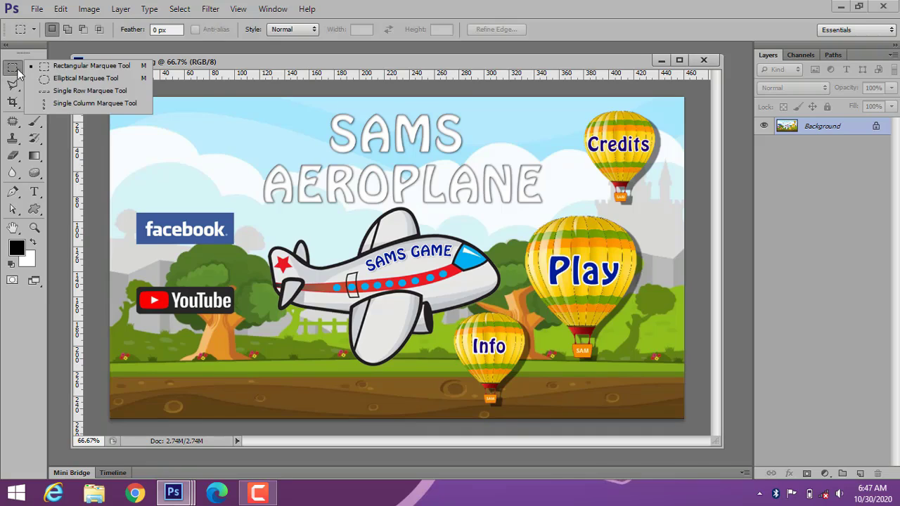
left_click(93, 79)
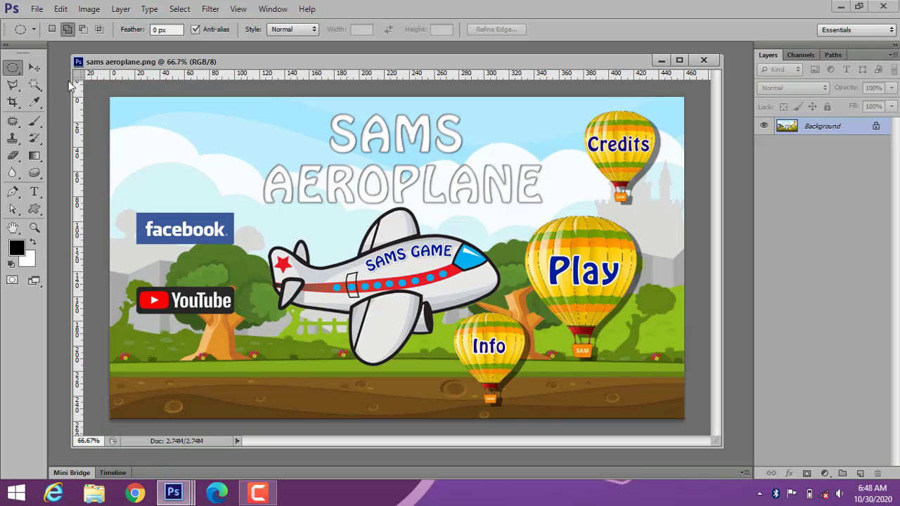
left_click(13, 69)
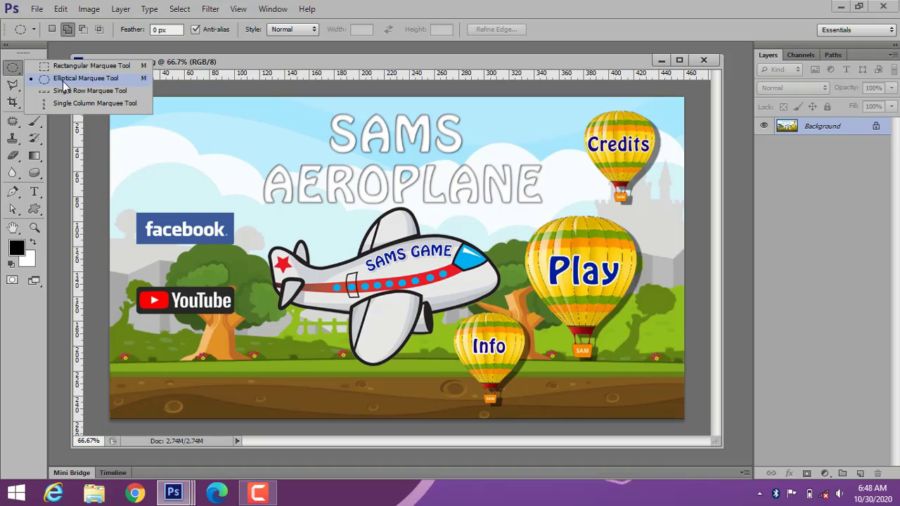
left_click(63, 81)
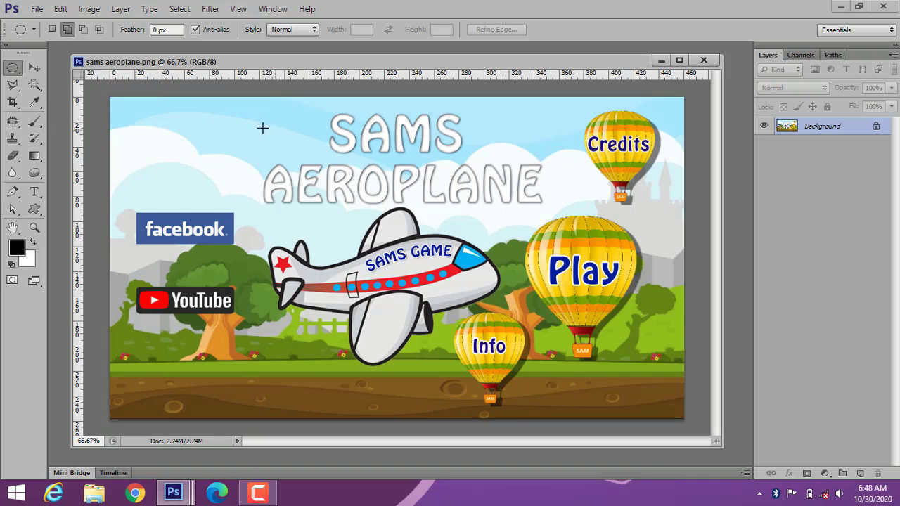
left_click_drag(251, 128, 529, 374)
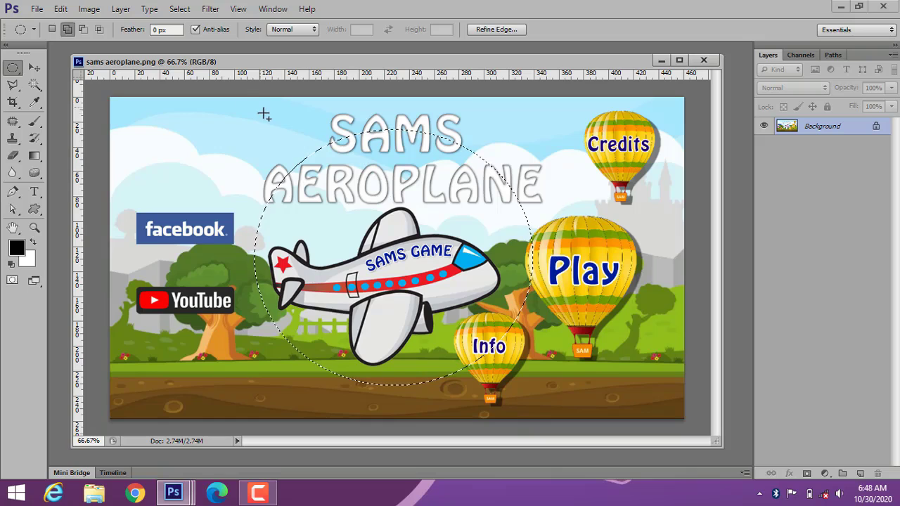
left_click_drag(266, 107, 460, 316)
key("ctrl+d")
Draw an elliptical selection around the whole Play balloon and move it to the image's upper-left corner, over the Facebook logo
left_click_drag(524, 205, 658, 350)
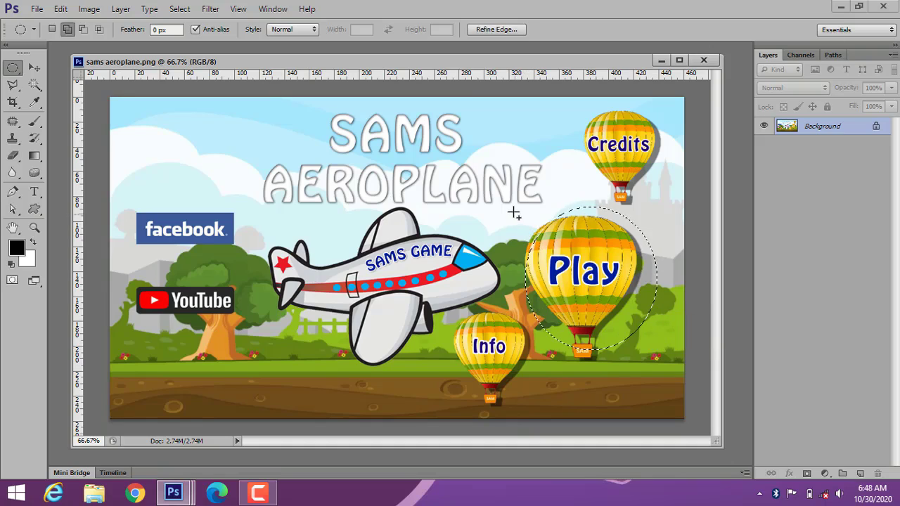
left_click_drag(523, 206, 657, 374)
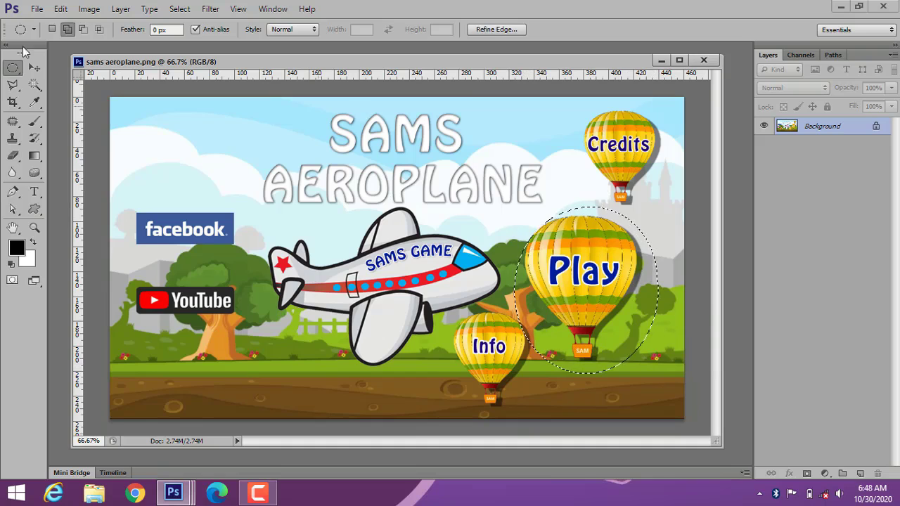
left_click(34, 68)
left_click_drag(581, 280, 181, 175)
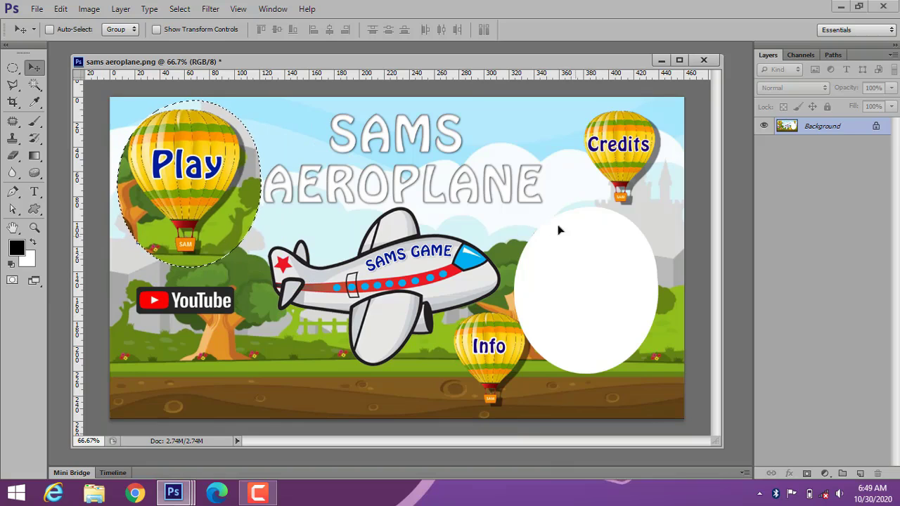
Revert the image to its saved version
mouse_move(523, 238)
left_mouse_down()
mouse_move(531, 325)
mouse_move(535, 229)
mouse_move(520, 223)
mouse_move(516, 232)
left_mouse_up()
left_click(37, 9)
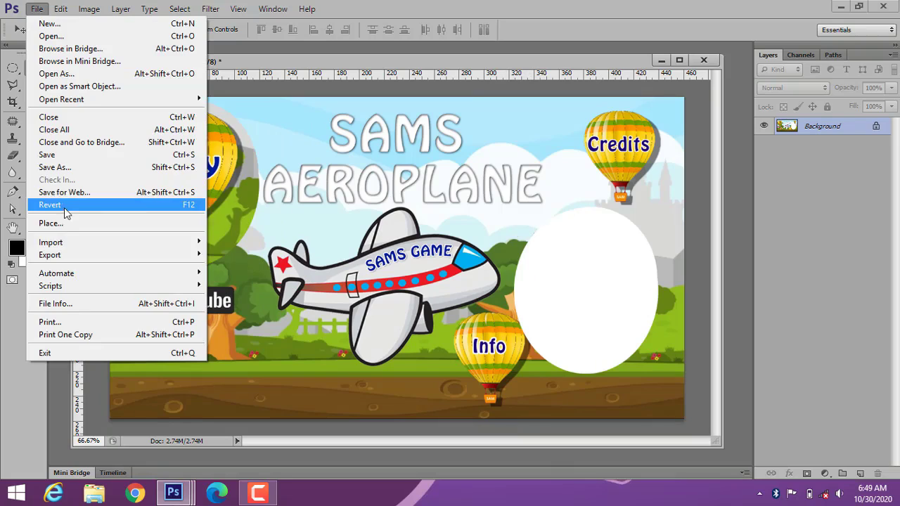
left_click(64, 204)
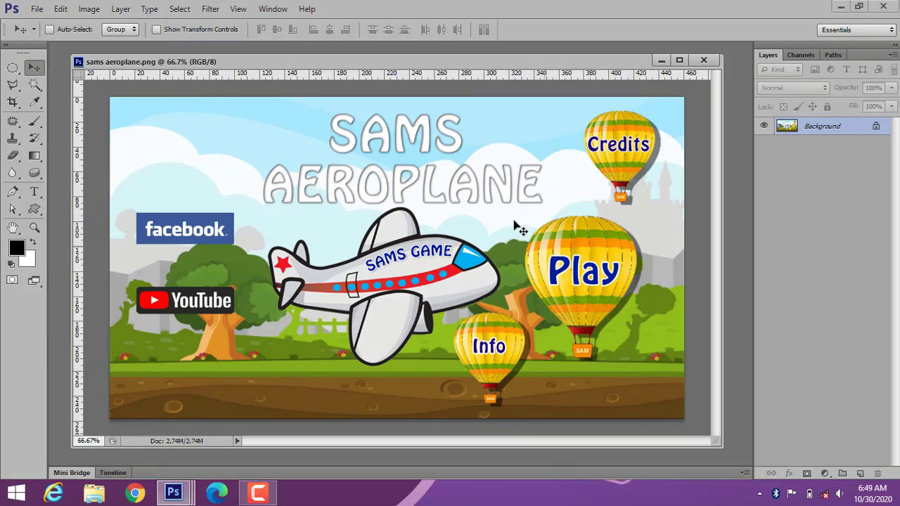
Draw elliptical selections over the ground beneath the YouTube logo and around the Info balloon with the Elliptical Marquee tool
left_click(14, 69)
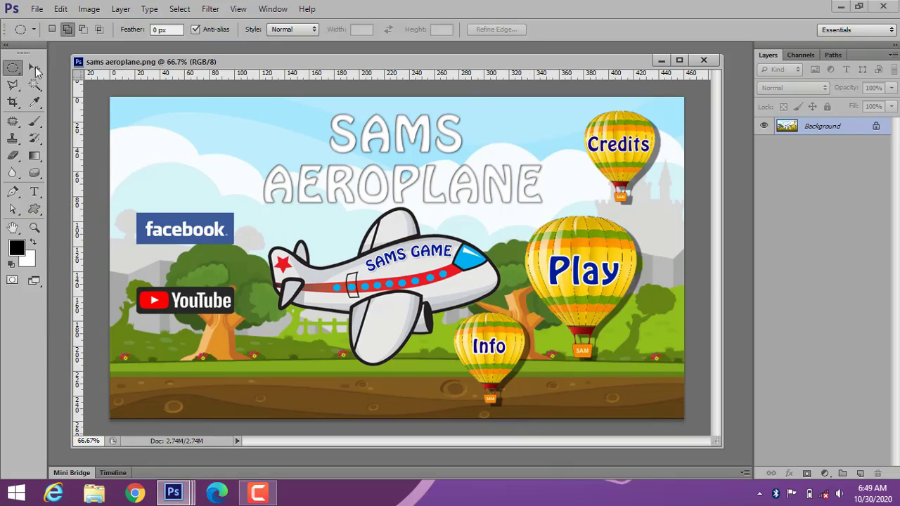
right_click(13, 69)
left_click(65, 78)
left_click_drag(146, 328, 238, 409)
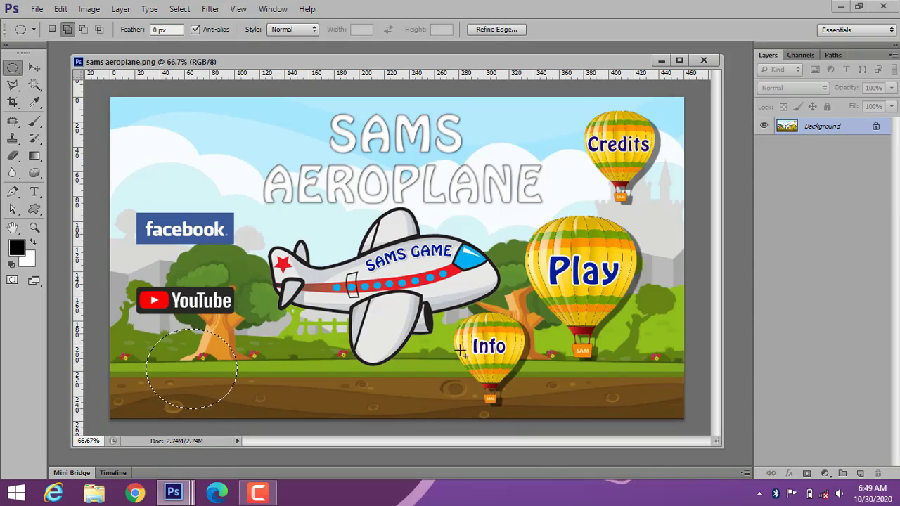
left_click_drag(444, 306, 550, 400)
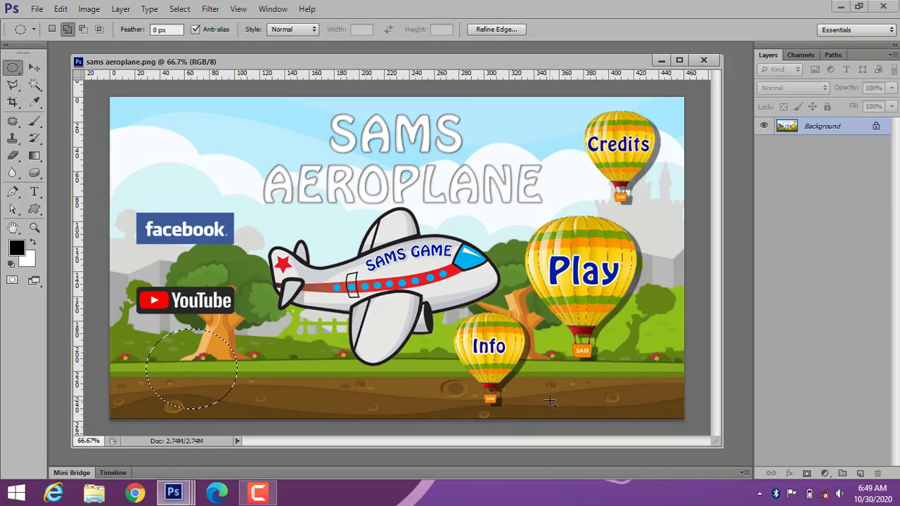
Draw an elliptical selection around the Credits balloon in New selection mode, and set the mode to Add to selection
left_click(52, 31)
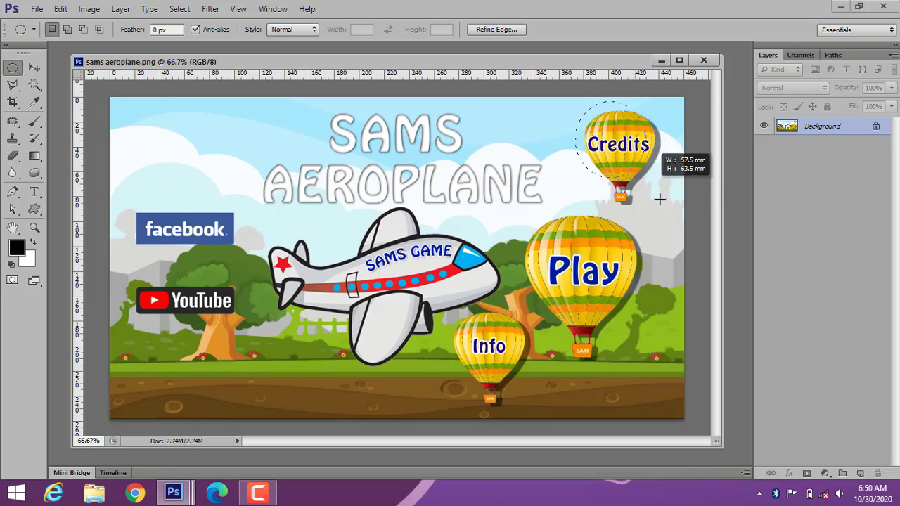
left_click_drag(660, 200, 680, 211)
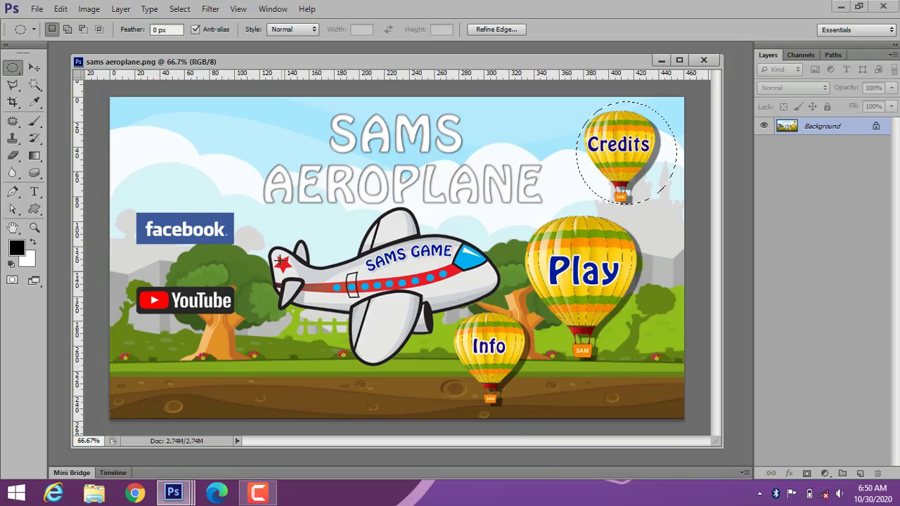
left_click(67, 30)
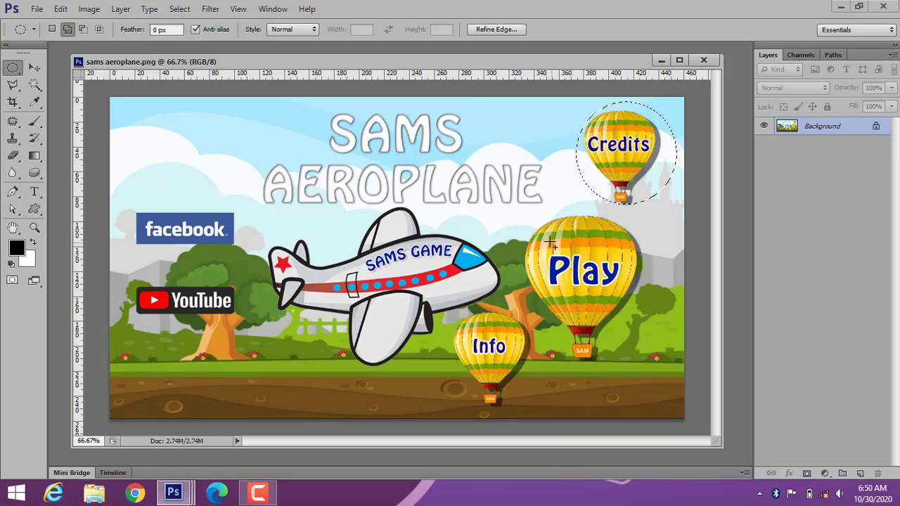
Add an elliptical selection over the Play balloon's centre to the Credits selection, and move both areas to the image's left side
left_click_drag(540, 231, 632, 318)
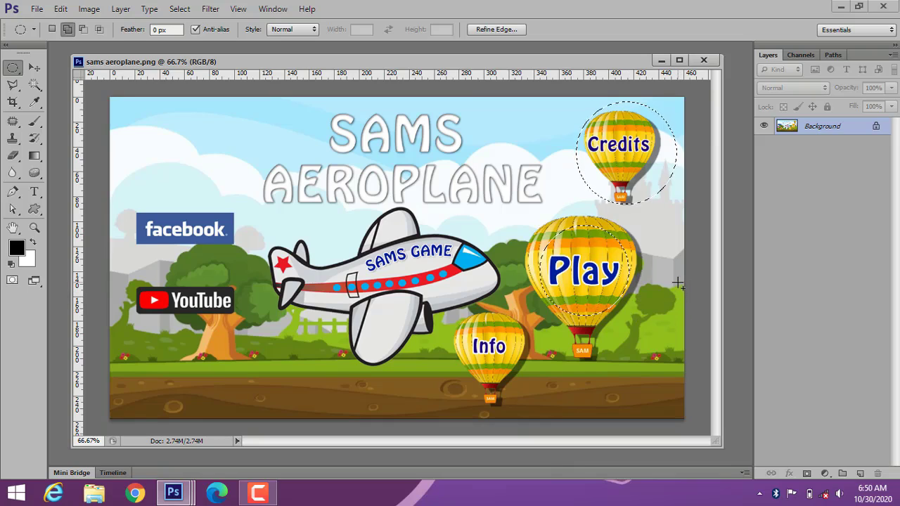
left_click(34, 67)
left_click_drag(634, 144, 159, 139)
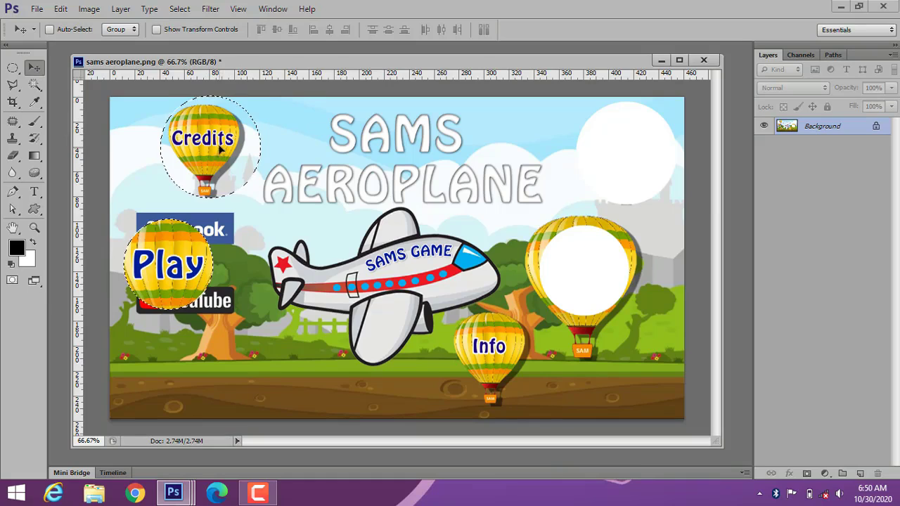
left_click_drag(214, 139, 219, 147)
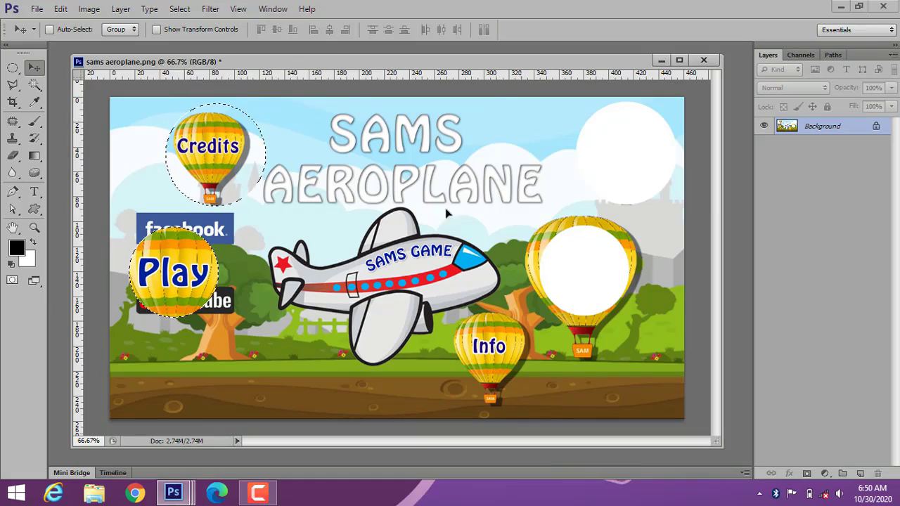
Deselect the moved areas and revert the image to its saved version
left_click(180, 9)
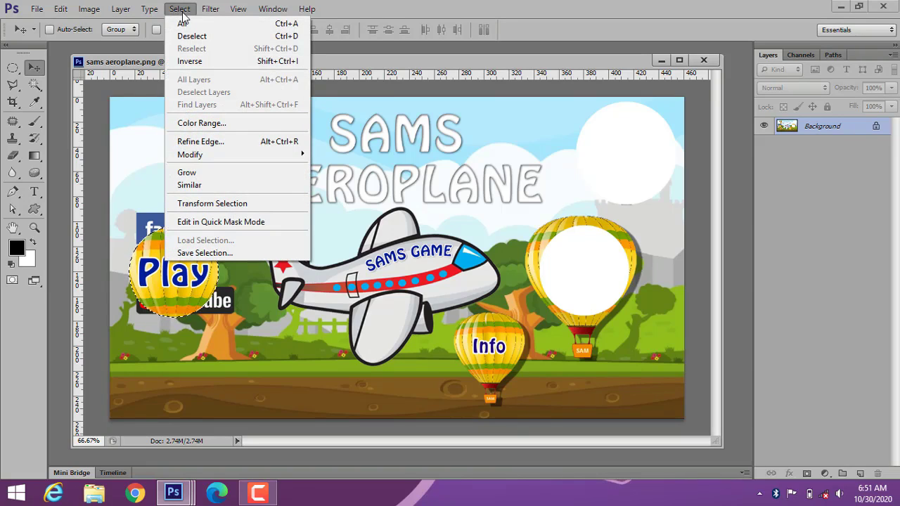
left_click(226, 38)
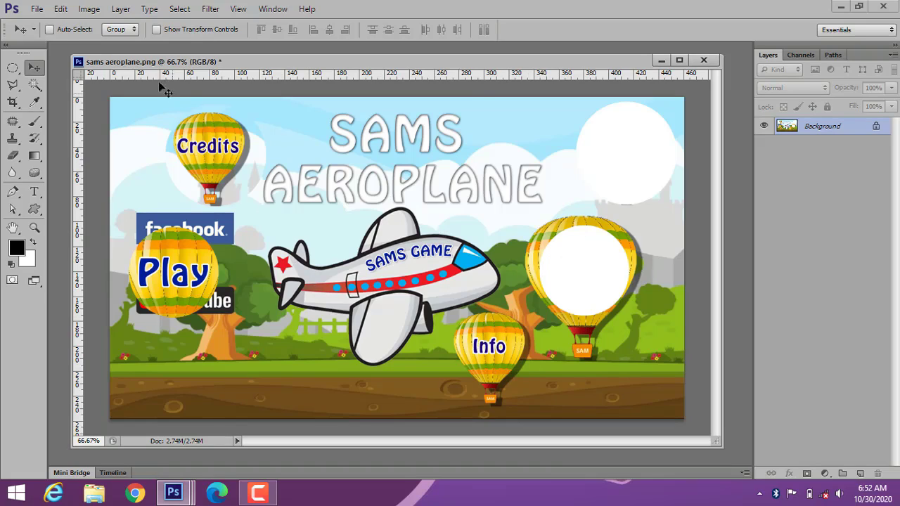
left_click(38, 10)
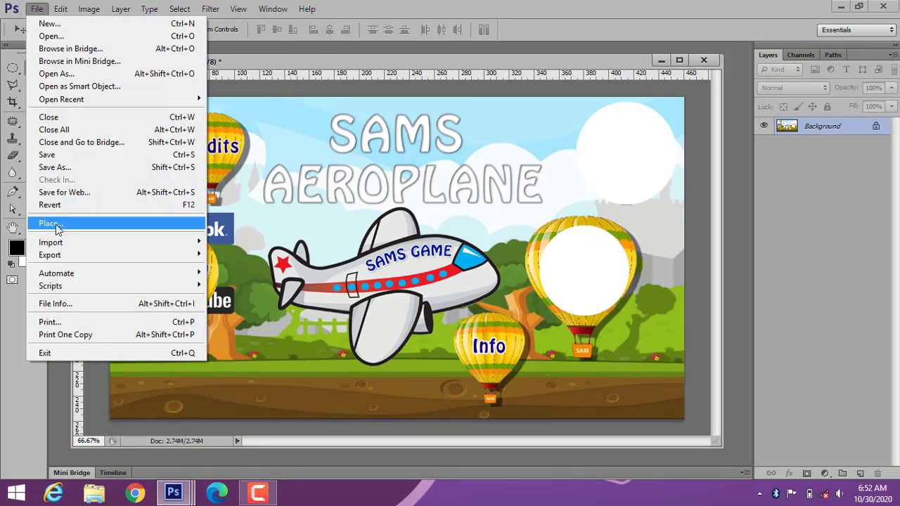
left_click(60, 206)
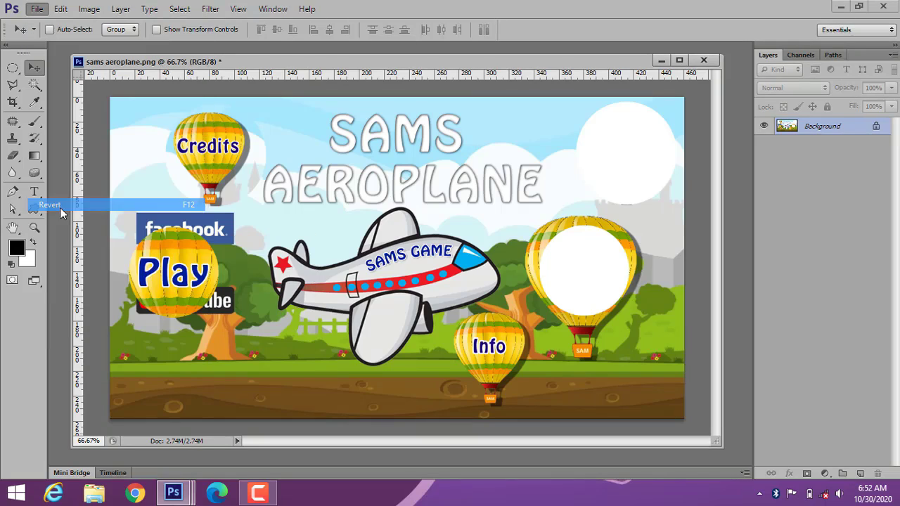
Switch from the Polygonal Lasso Tool to the freehand Lasso Tool
left_click(14, 84)
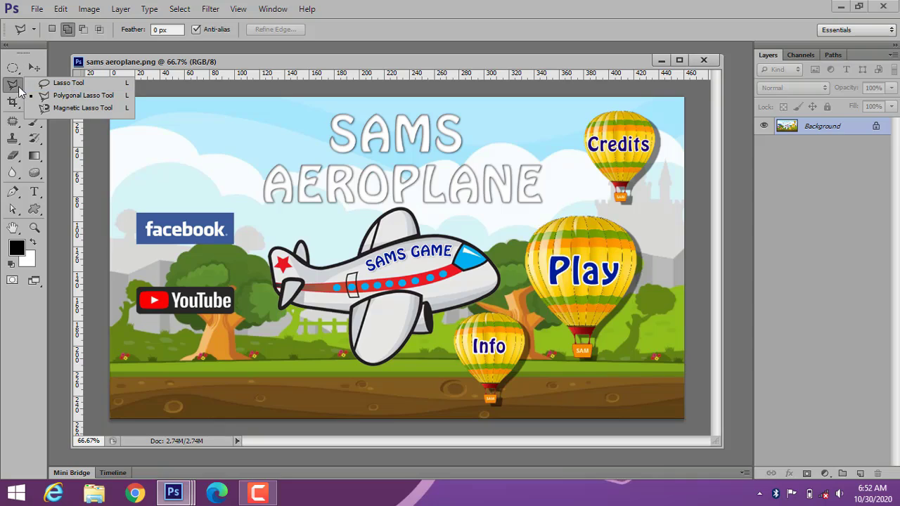
left_click(80, 85)
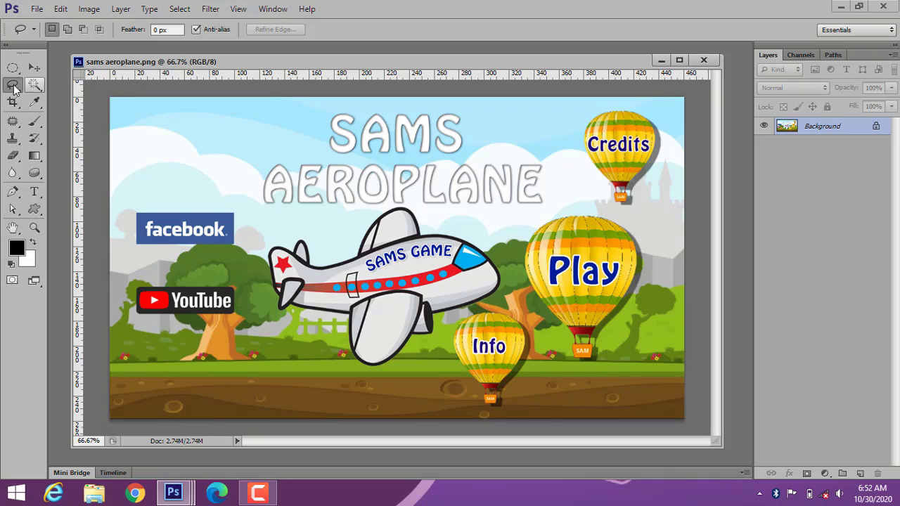
right_click(10, 86)
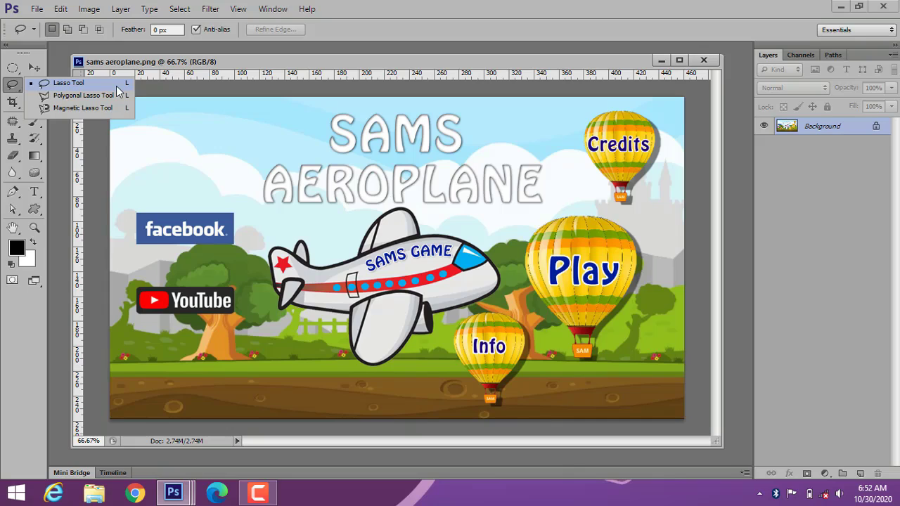
left_click(117, 85)
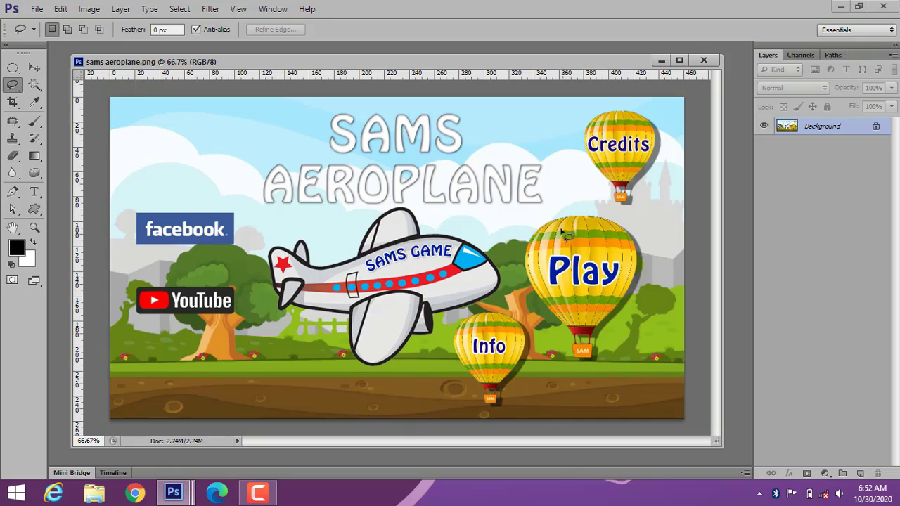
Zoom in to about 121% with the whole aeroplane in view to examine its outline
key("alt")
left_click(34, 228)
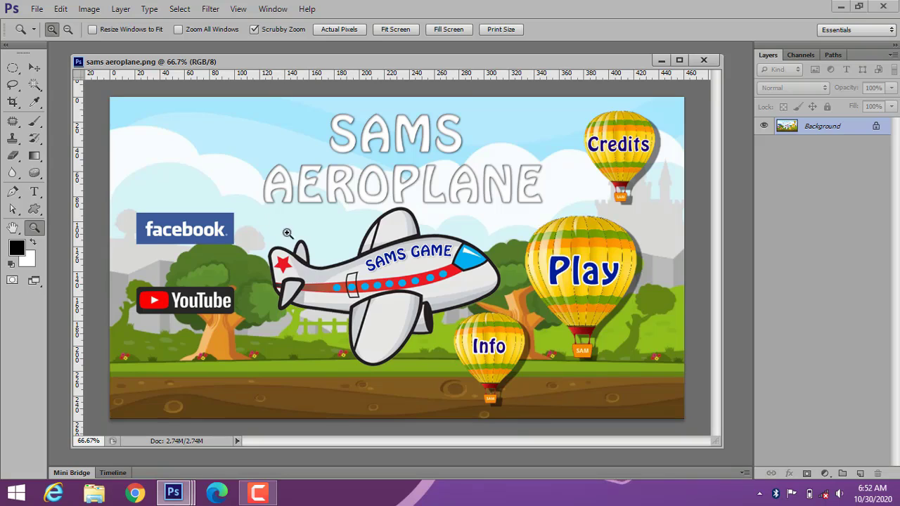
left_click_drag(273, 214, 331, 217)
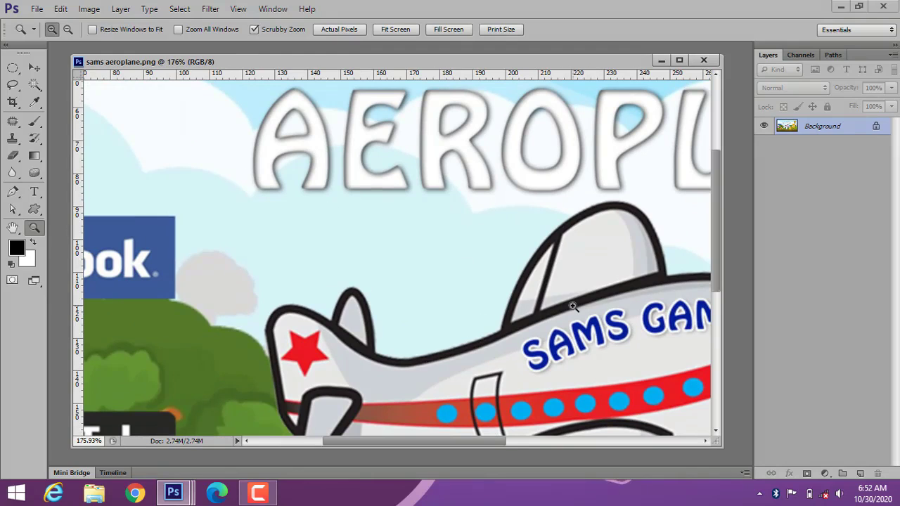
scroll(542, 293, "right", 3)
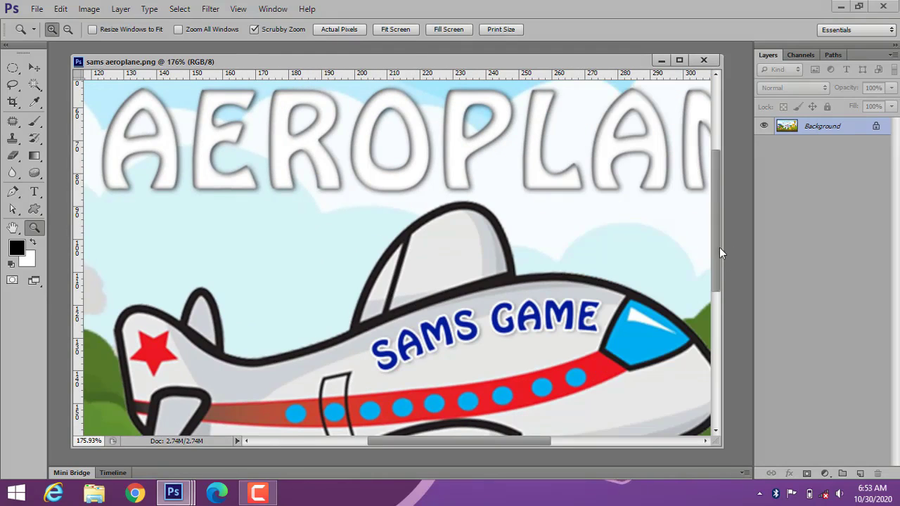
left_click_drag(718, 251, 720, 310)
left_click_drag(509, 263, 483, 256)
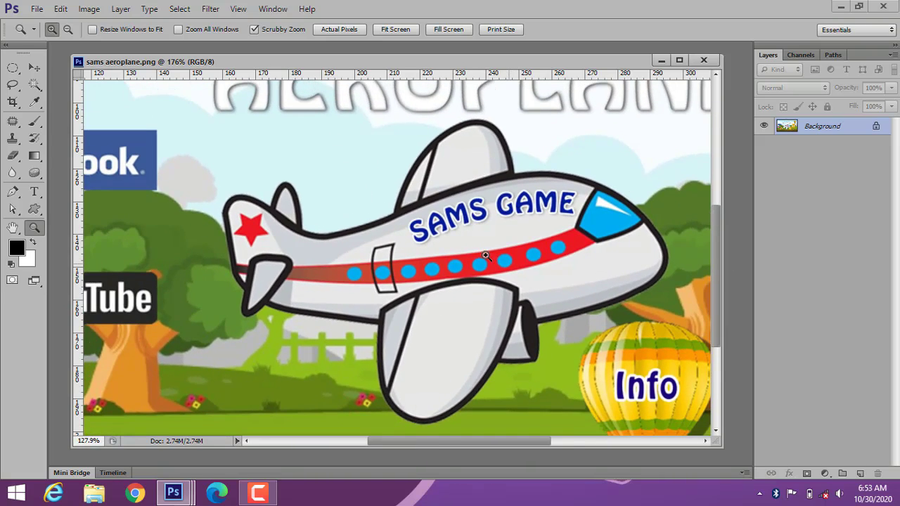
left_click_drag(418, 441, 436, 441)
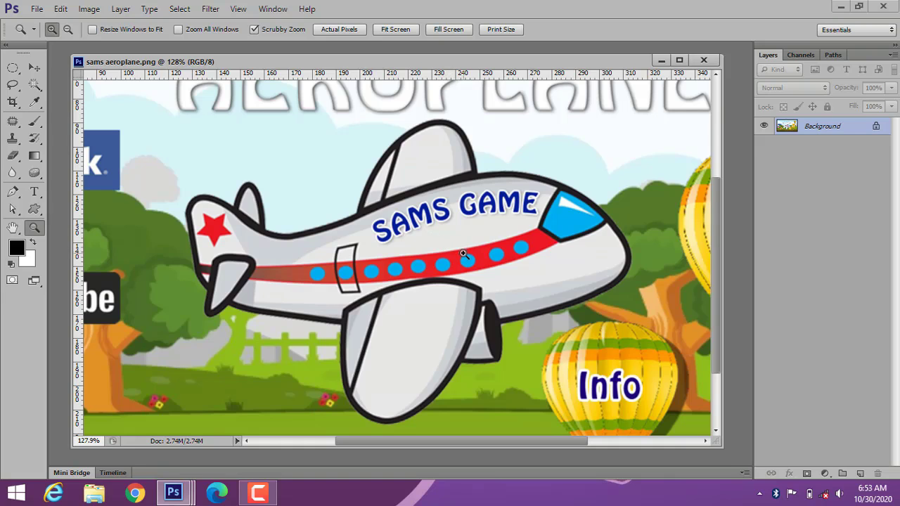
left_click_drag(463, 253, 453, 254)
left_click_drag(409, 441, 432, 447)
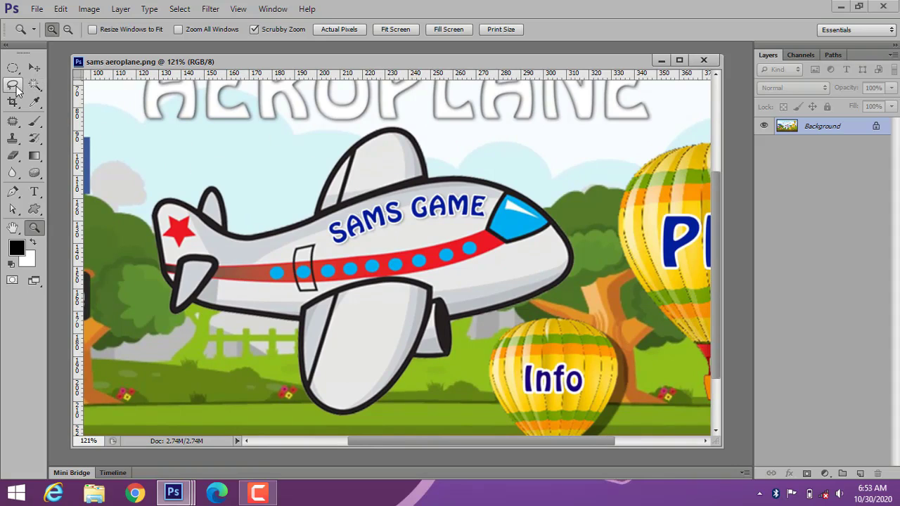
Draw a rough freehand selection loosely around the aeroplane with the Lasso Tool
left_click_drag(17, 90, 59, 82)
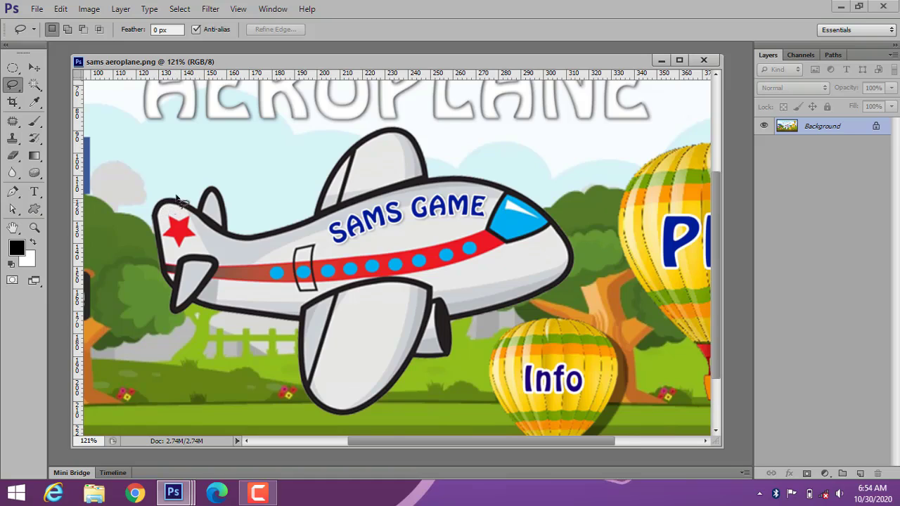
scroll(239, 214, "down", 2)
scroll(254, 220, "up", 1)
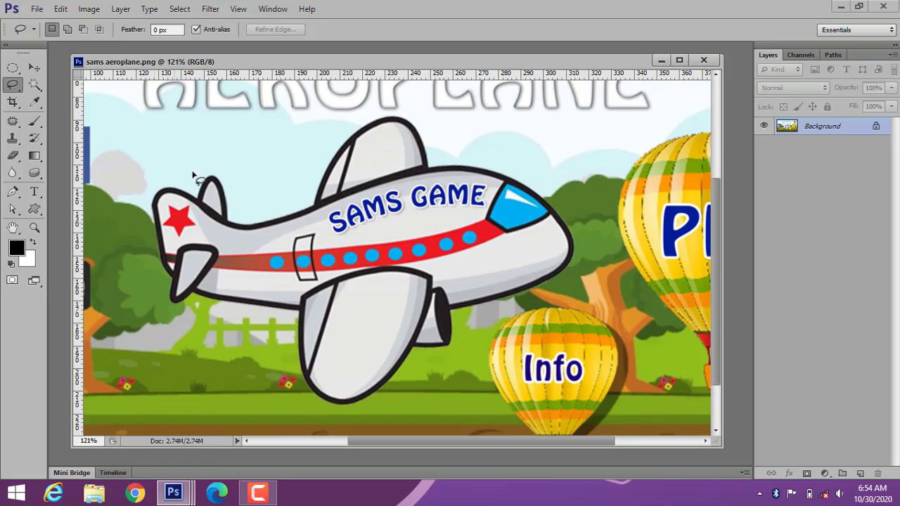
mouse_move(156, 215)
left_mouse_down()
mouse_move(394, 131)
mouse_move(608, 291)
left_mouse_up()
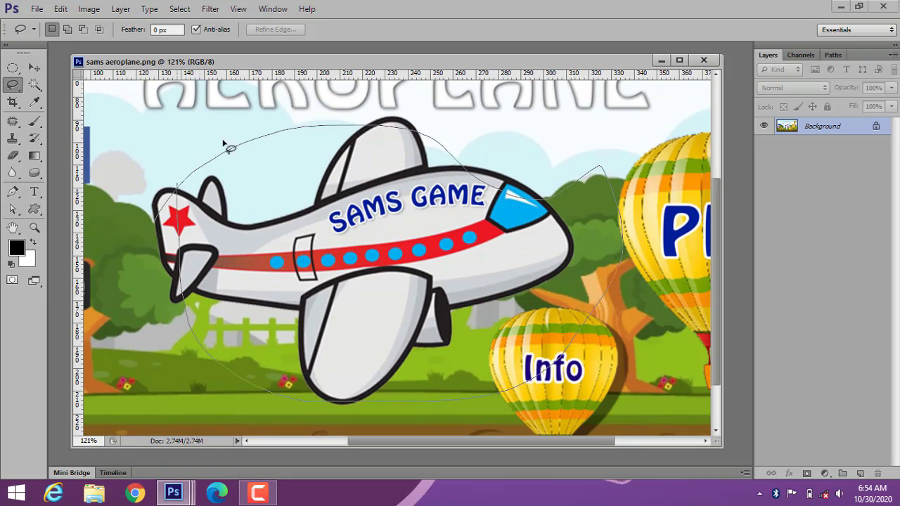
left_click_drag(224, 144, 238, 135)
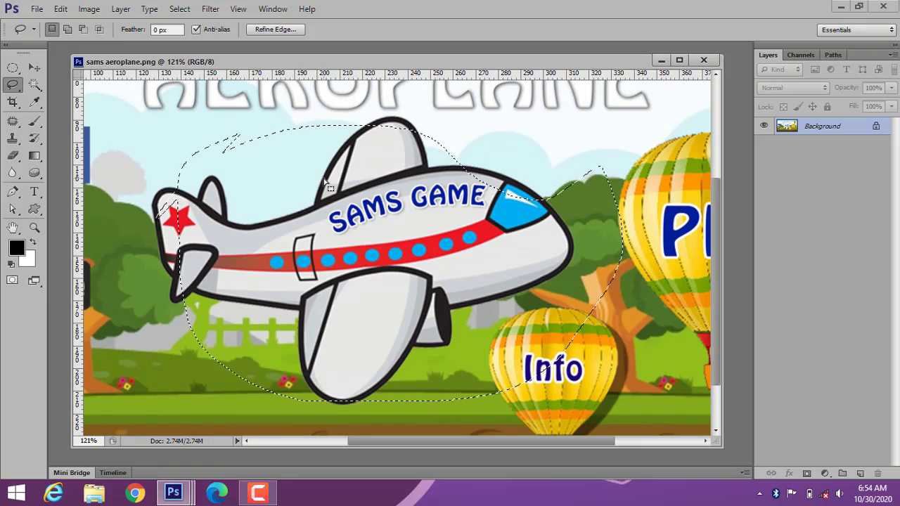
Try moving the roughly selected area slightly to the right with the Move tool, and clear the selection
left_click(34, 66)
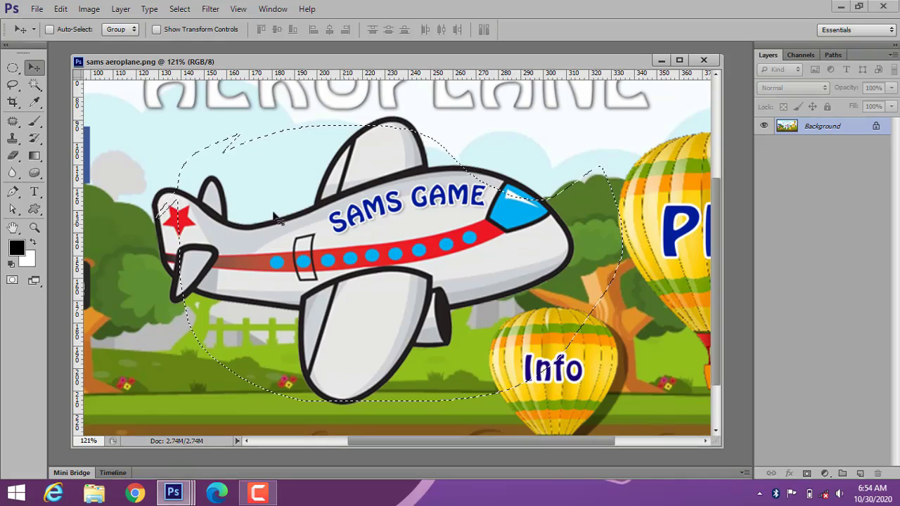
left_click_drag(330, 229, 387, 270)
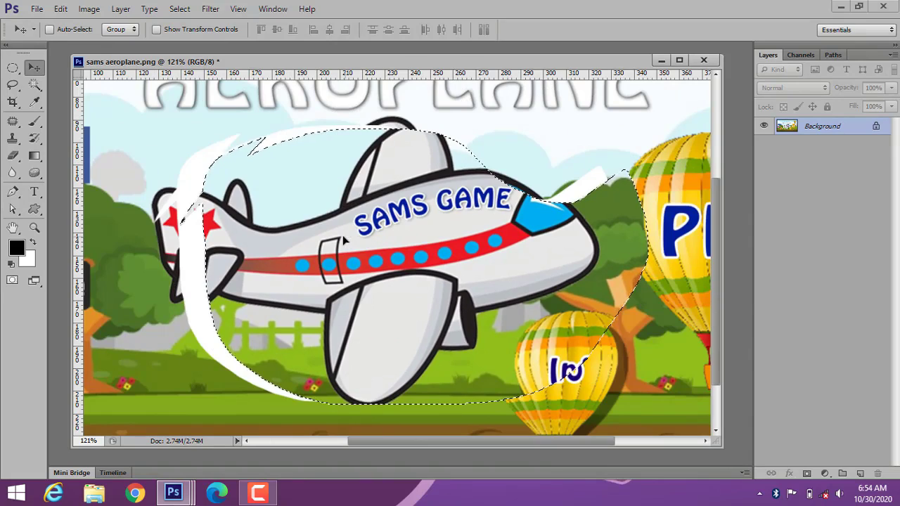
key("ctrl+z")
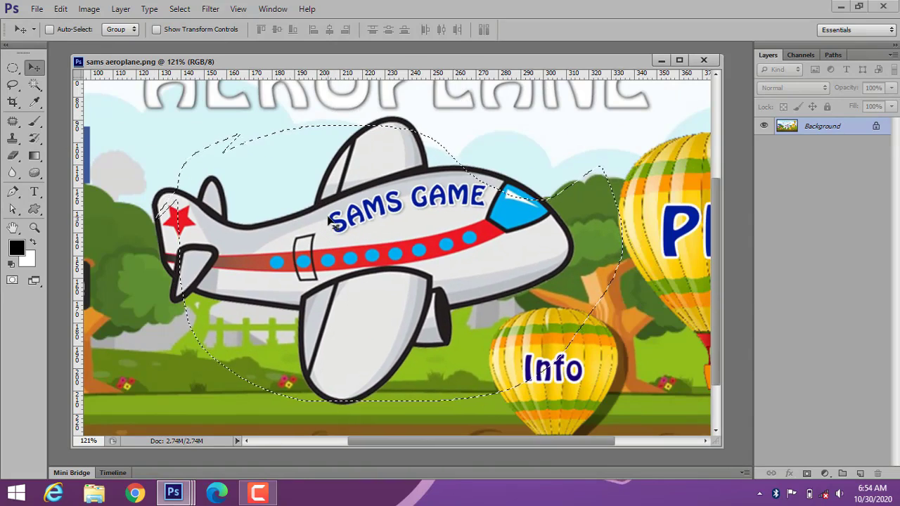
key("ctrl+d")
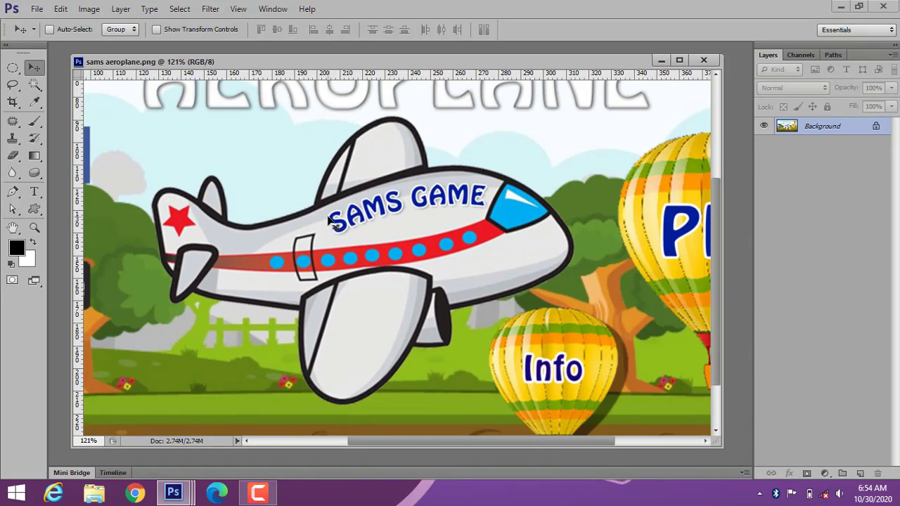
Trace closely around the aeroplane's outer edge with the Lasso Tool, including its wings, engine and tail, to select it
left_click(14, 85)
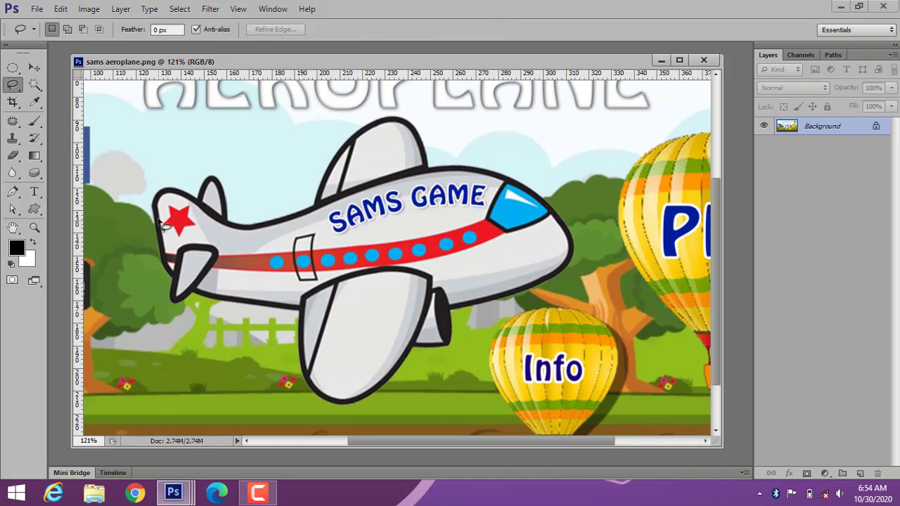
mouse_move(161, 219)
left_mouse_down()
mouse_move(158, 201)
mouse_move(172, 192)
mouse_move(203, 211)
mouse_move(210, 184)
mouse_move(227, 223)
mouse_move(305, 217)
mouse_move(327, 164)
mouse_move(372, 129)
mouse_move(406, 121)
mouse_move(428, 171)
mouse_move(499, 180)
mouse_move(541, 204)
mouse_move(571, 242)
left_mouse_up()
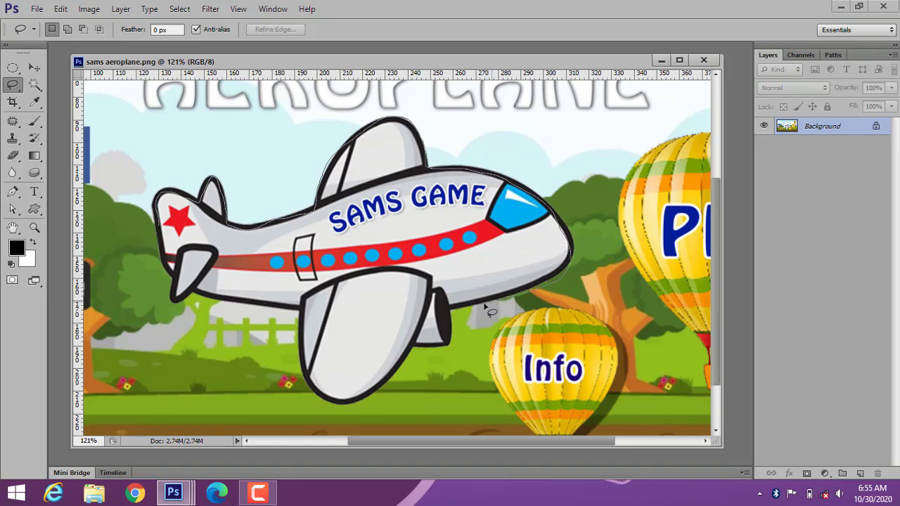
left_click_drag(450, 338, 442, 348)
mouse_move(308, 372)
left_mouse_down()
mouse_move(309, 318)
mouse_move(214, 295)
mouse_move(174, 300)
left_mouse_up()
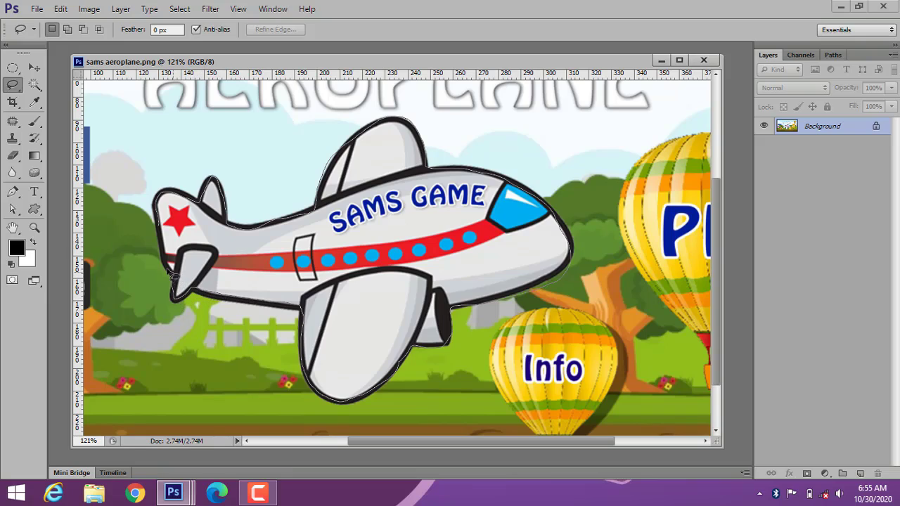
mouse_move(168, 264)
left_mouse_down()
mouse_move(160, 200)
mouse_move(189, 170)
left_mouse_up()
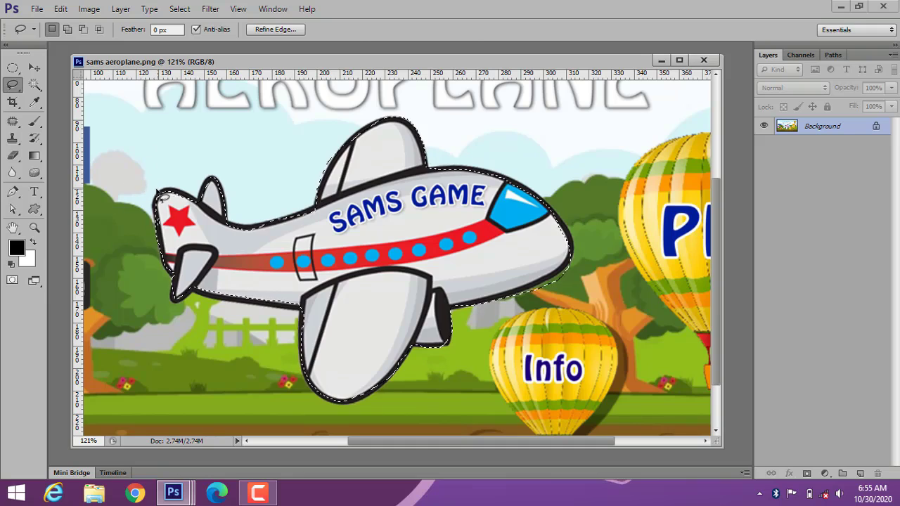
Move the selected aeroplane slightly down and to the left of its original place with the Move tool
key("v")
scroll(408, 257, "down", 3)
scroll(405, 257, "up", 2)
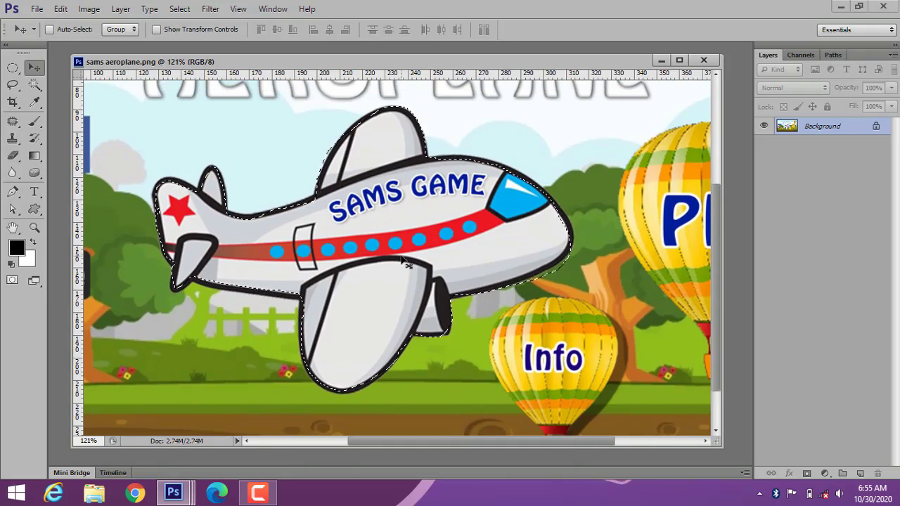
left_click(35, 227)
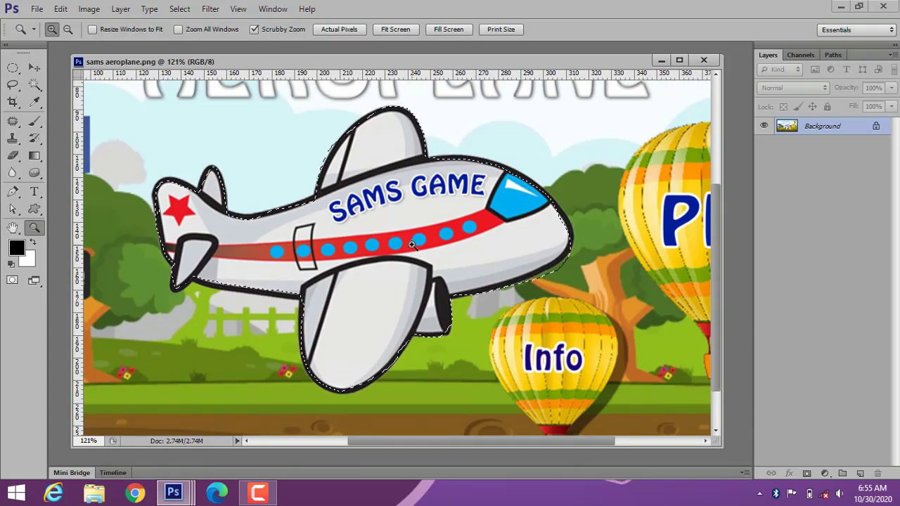
left_click_drag(407, 245, 372, 243)
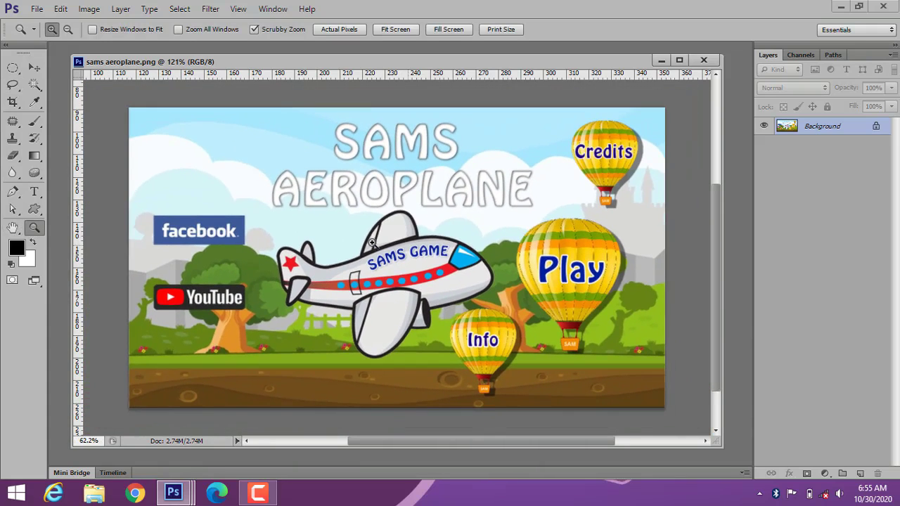
left_click(42, 68)
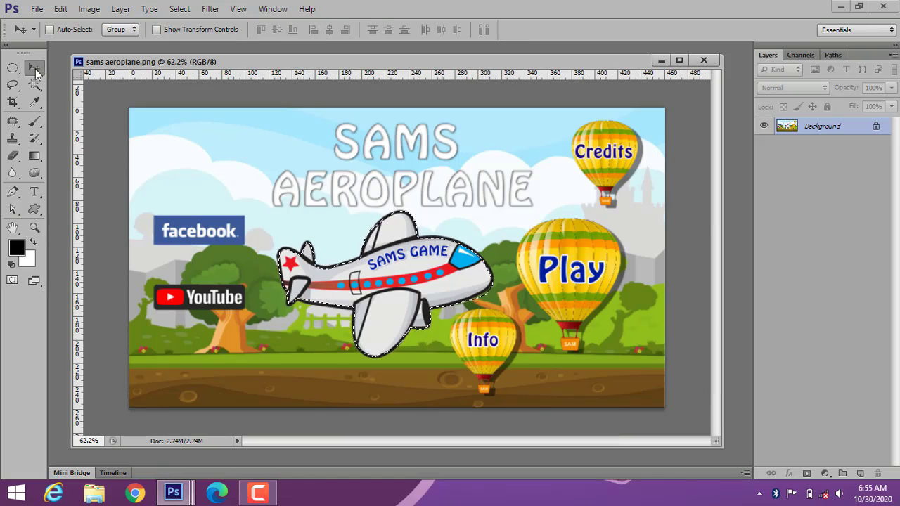
left_click_drag(424, 264, 441, 274)
left_click_drag(406, 338, 393, 299)
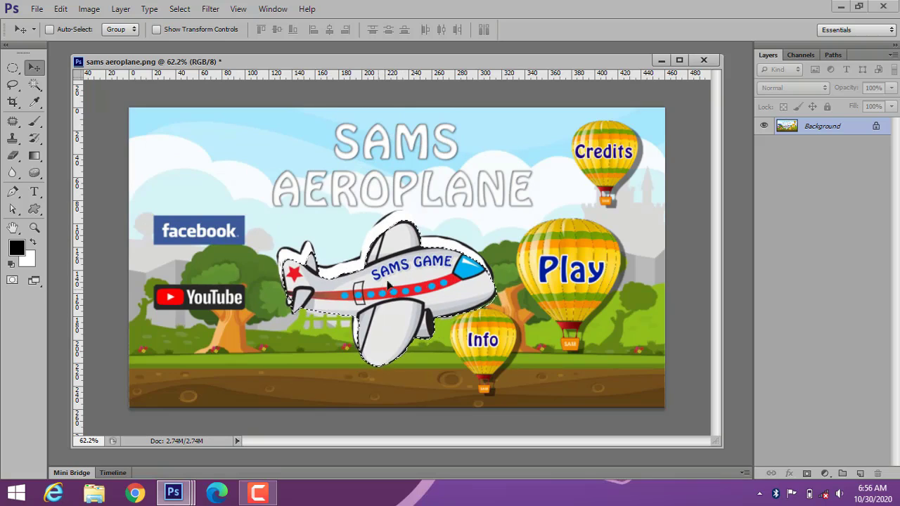
mouse_move(430, 287)
left_mouse_down()
mouse_move(408, 274)
mouse_move(413, 282)
left_mouse_up()
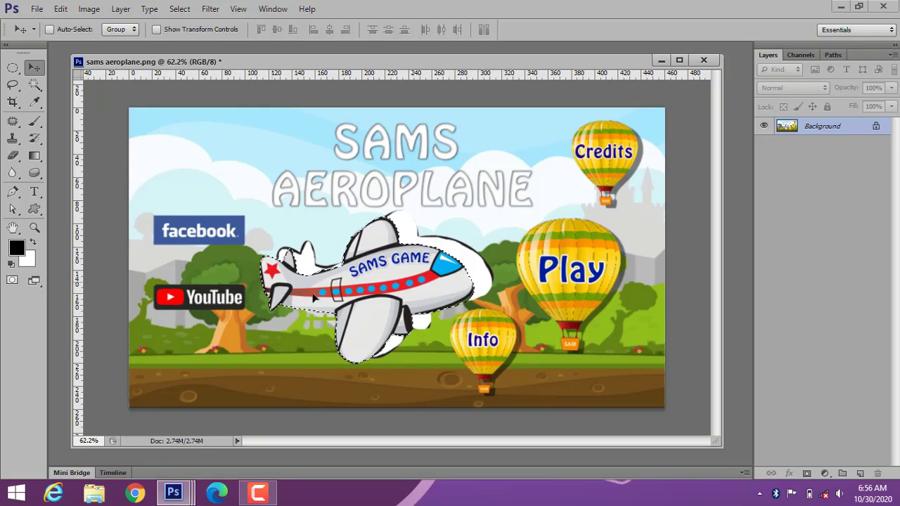
Deselect the repositioned aeroplane and revert the image to its last saved version
left_click_drag(374, 286, 400, 270)
left_click(180, 8)
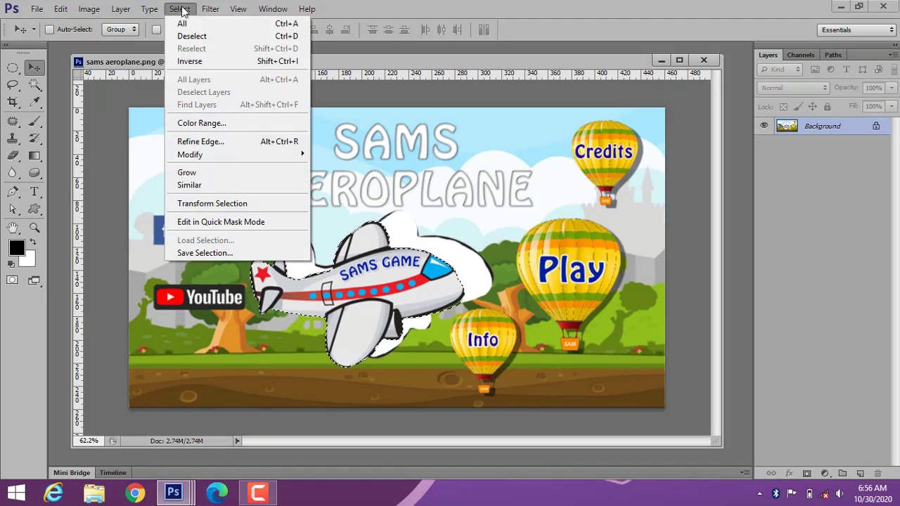
left_click(193, 36)
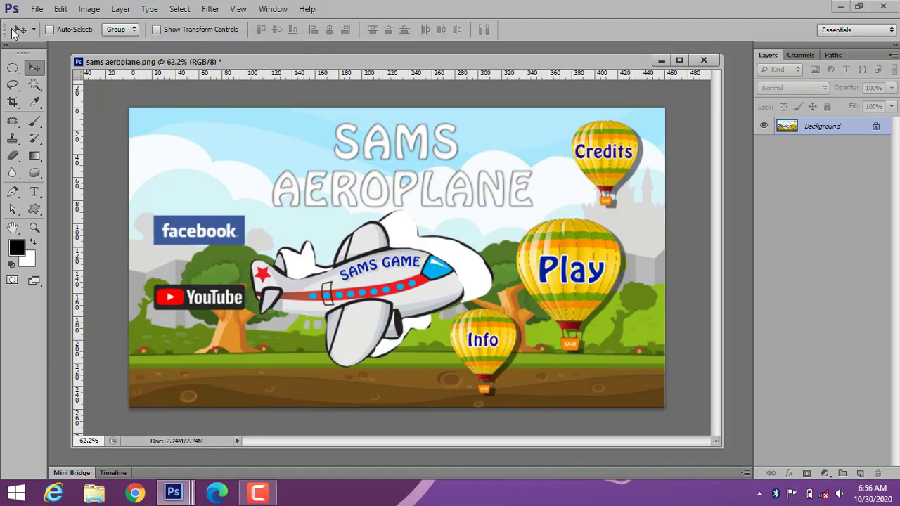
left_click(37, 9)
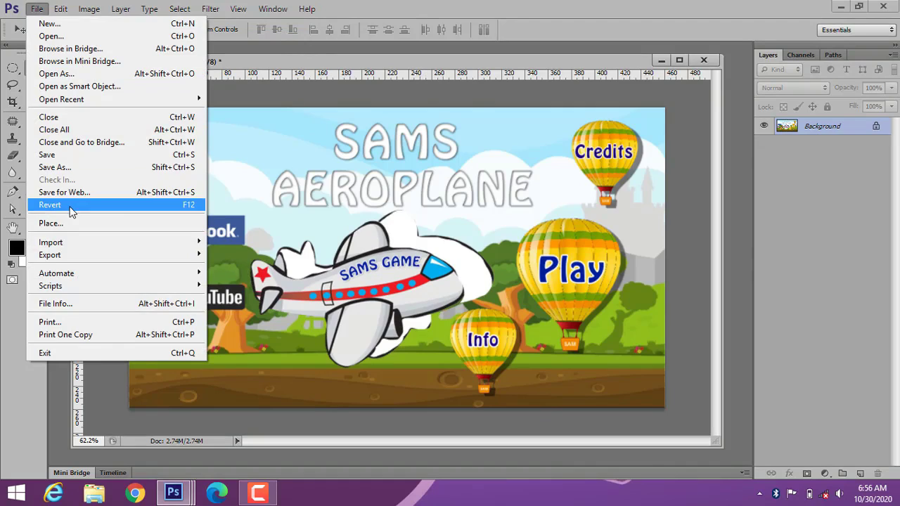
left_click(71, 205)
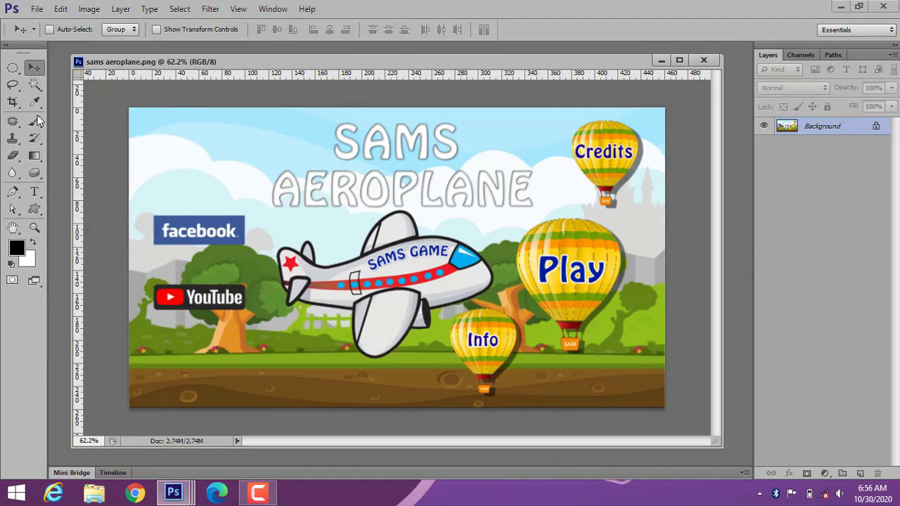
Start outlining the aeroplane with the Polygonal Lasso Tool, from the tail along the fuselage's upper edge to the base of the upper wing
left_click(14, 84)
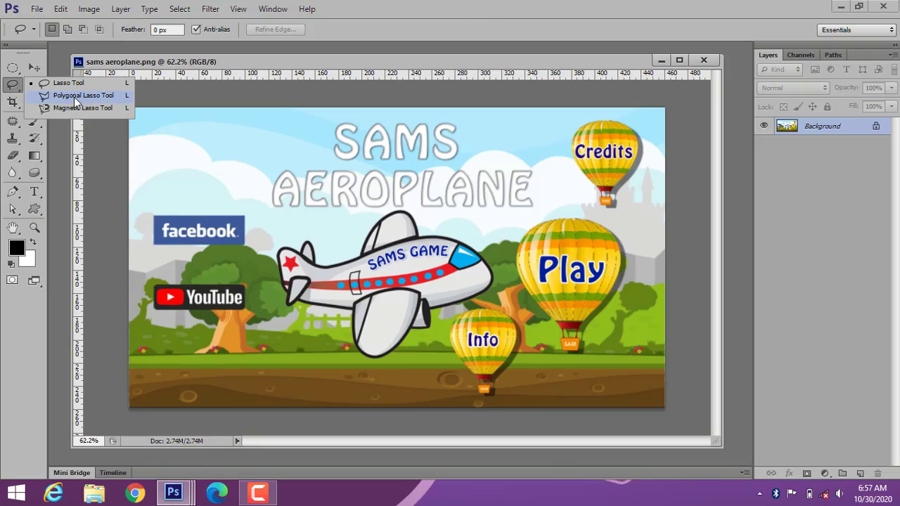
left_click(74, 97)
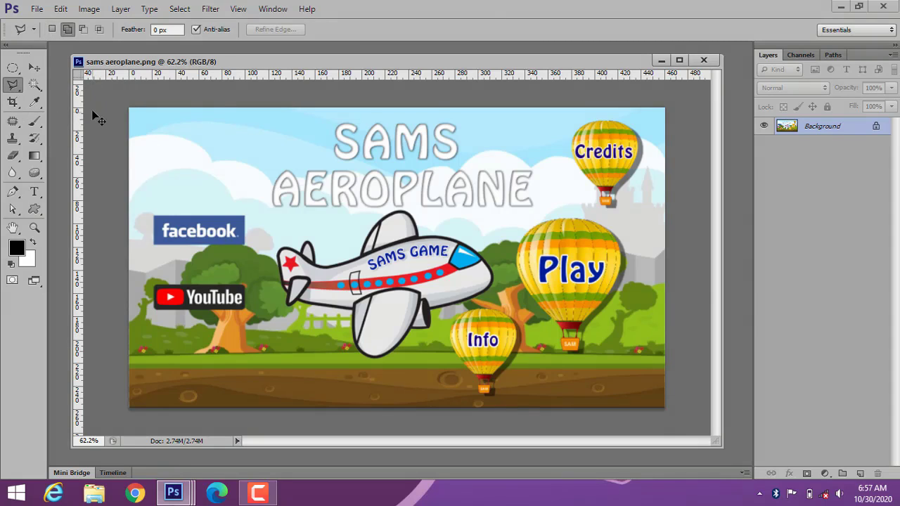
key("ctrl+plus")
key("ctrl+plus")
key("ctrl+plus")
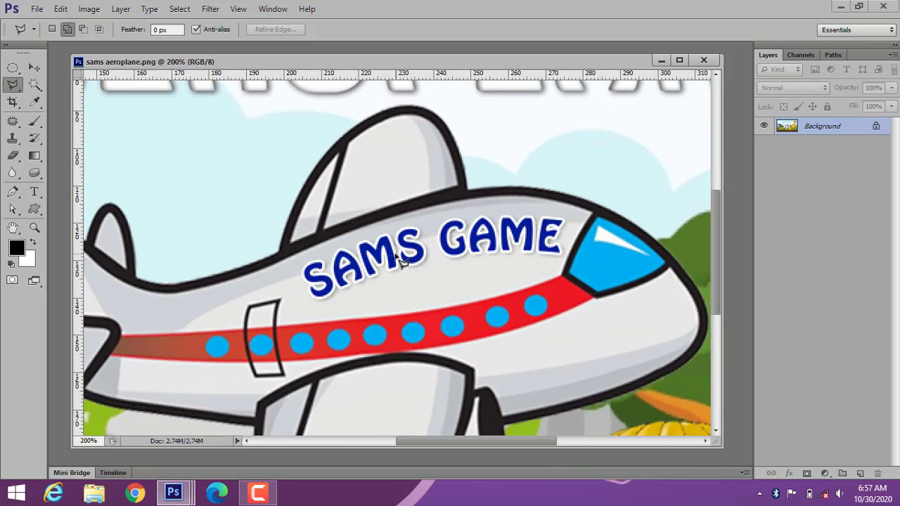
key("ctrl+minus")
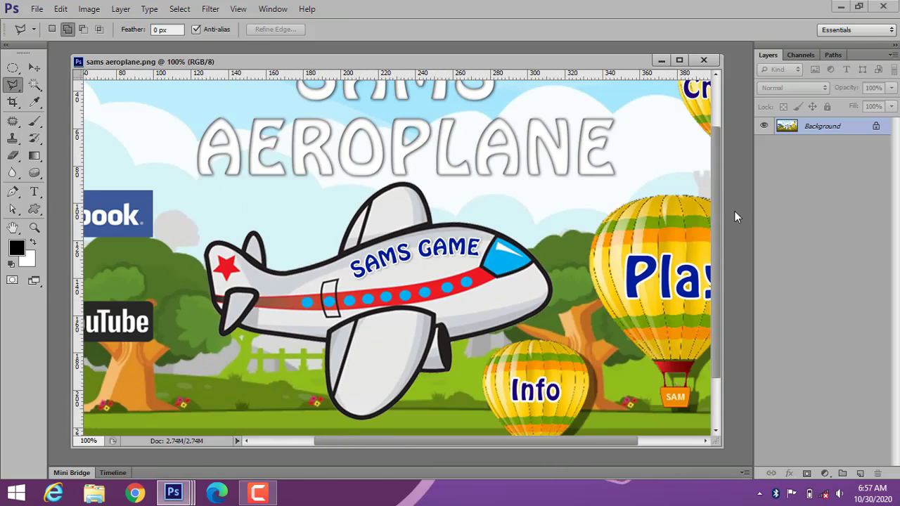
scroll(720, 243, "down", 2)
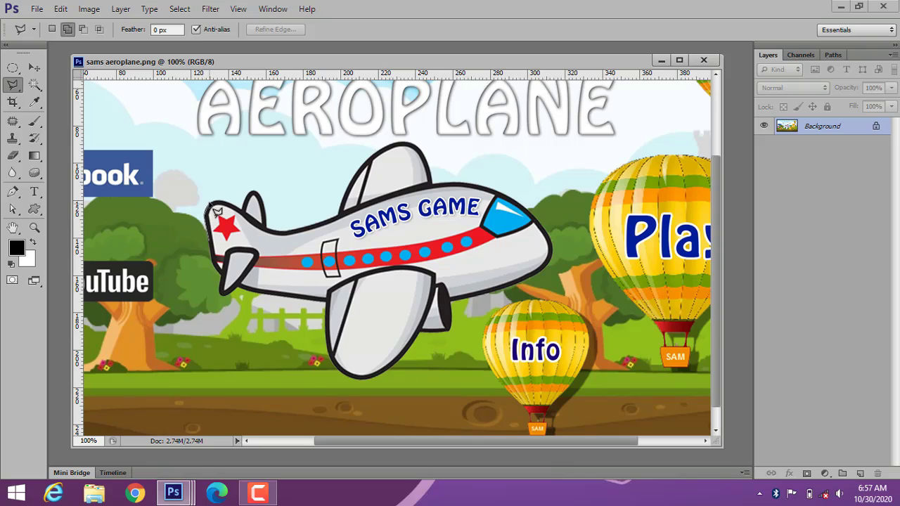
left_click(211, 214)
left_click(213, 201)
left_click(339, 216)
left_click(345, 195)
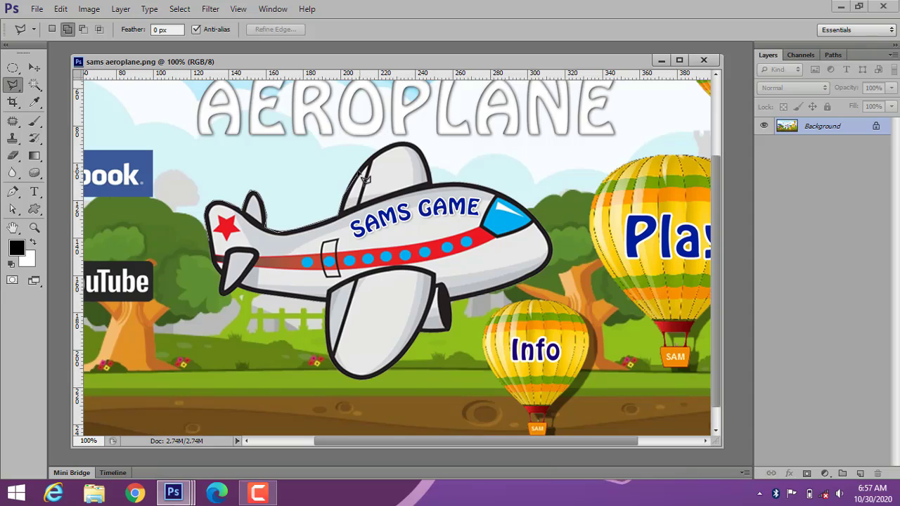
Continue the polygonal outline around the upper wing and along the nose towards the engine
left_click(372, 156)
left_click(391, 145)
left_click(408, 143)
left_click(418, 147)
left_click(426, 161)
left_click(431, 173)
left_click(434, 184)
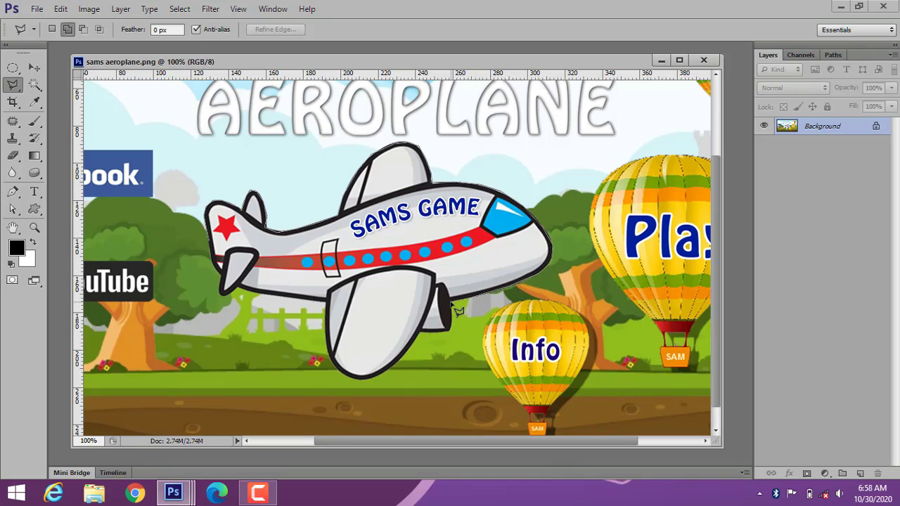
Trace the engine, lower wing and tail, removing misplaced anchor points, and close the polygonal selection around the aeroplane
left_click(448, 329)
left_click(377, 323)
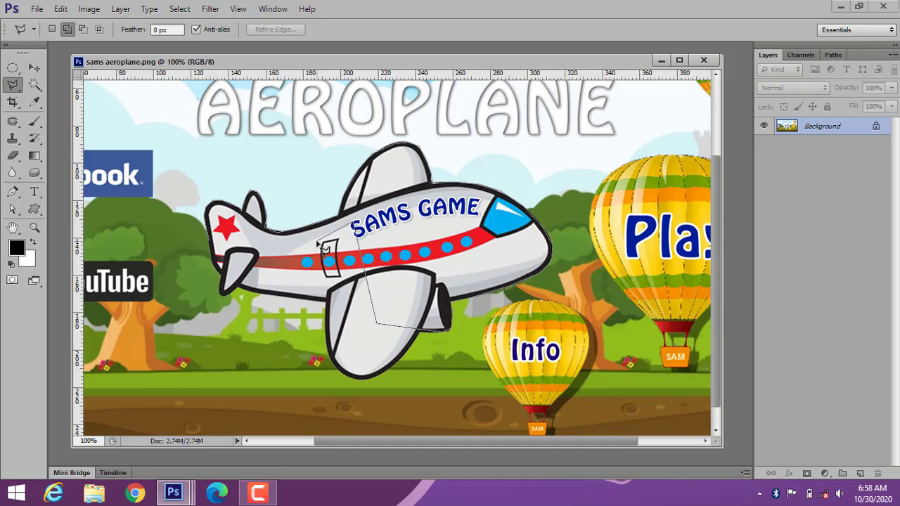
key("BackSpace")
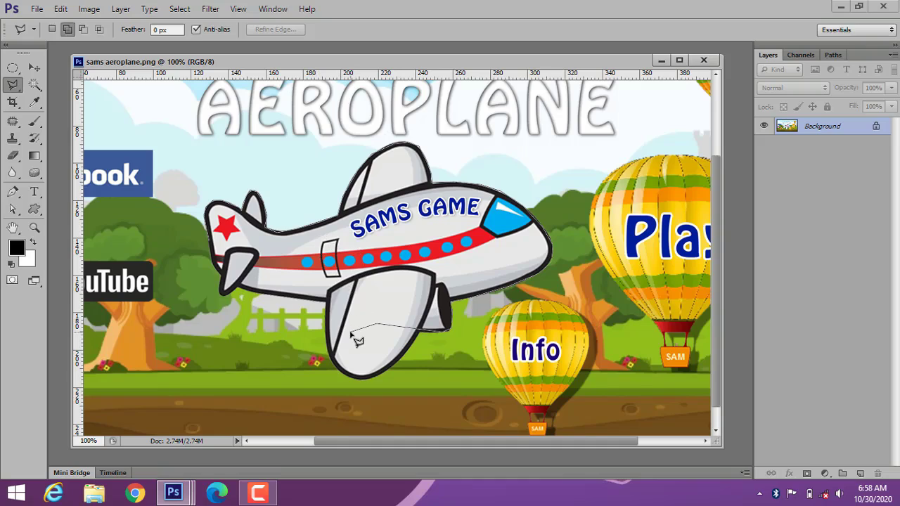
key("BackSpace")
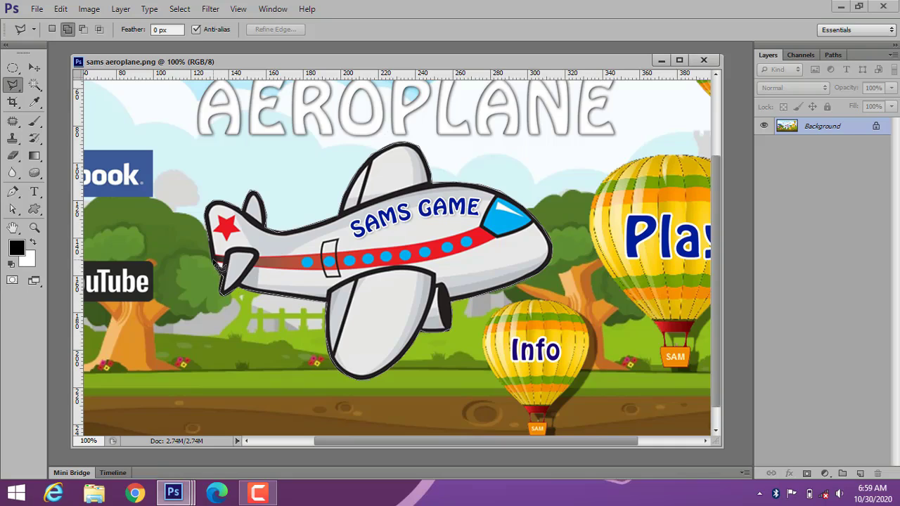
left_click(219, 251)
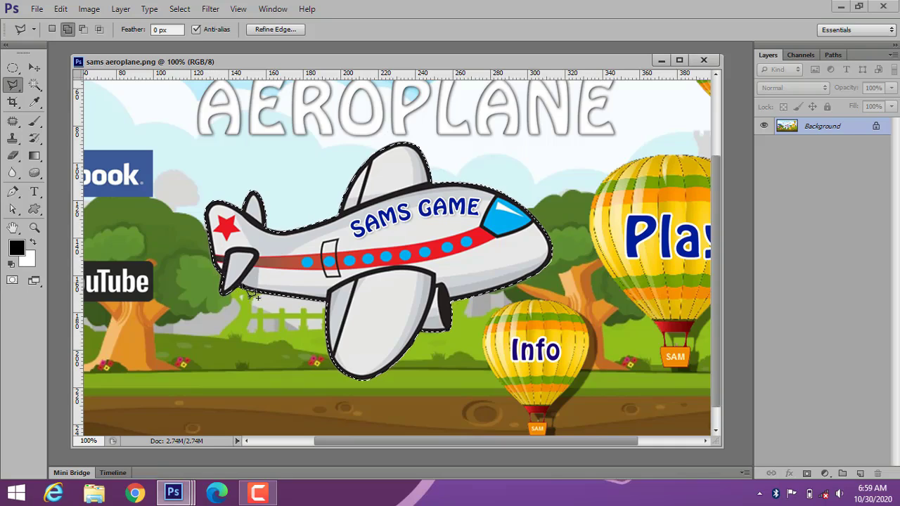
Shift the selected aeroplane with the Move tool, leaving it almost at its original place
left_click(36, 69)
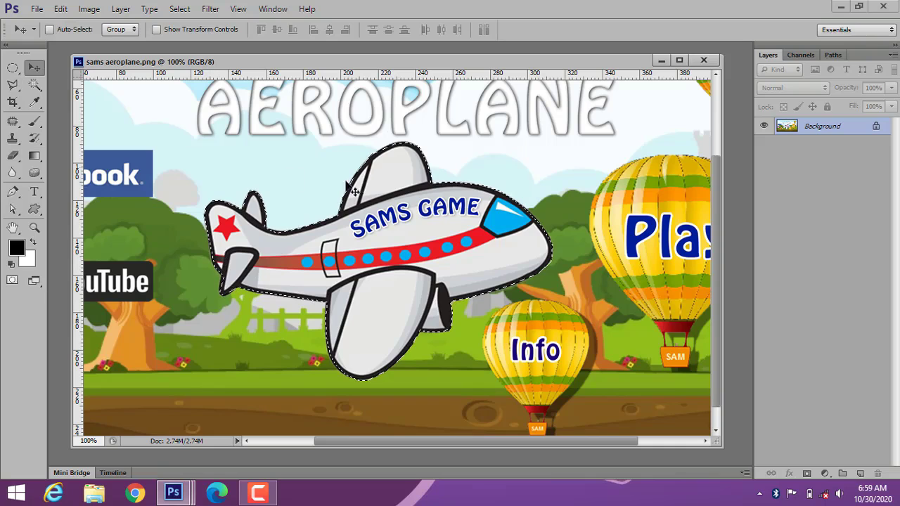
mouse_move(386, 244)
left_mouse_down()
mouse_move(416, 212)
mouse_move(453, 260)
mouse_move(299, 295)
mouse_move(278, 257)
mouse_move(326, 261)
mouse_move(383, 210)
mouse_move(372, 264)
mouse_move(382, 236)
mouse_move(403, 225)
left_mouse_up()
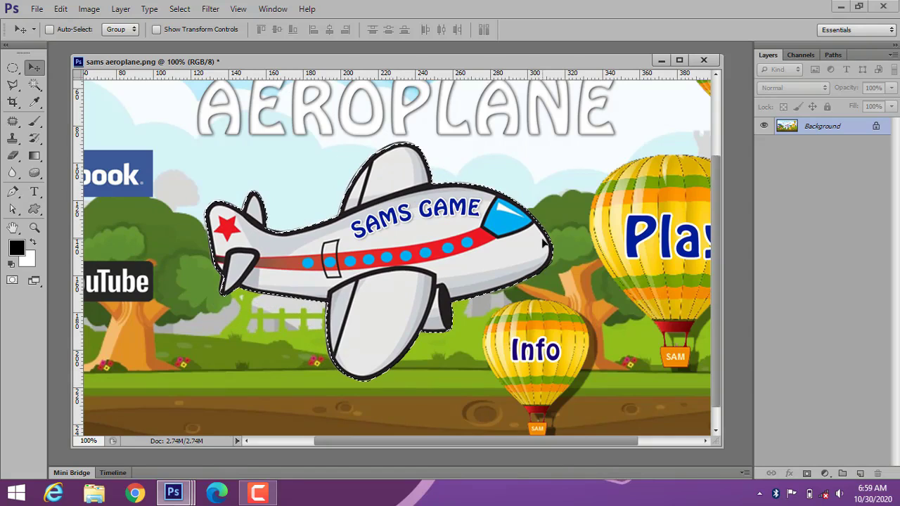
key("ctrl+minus")
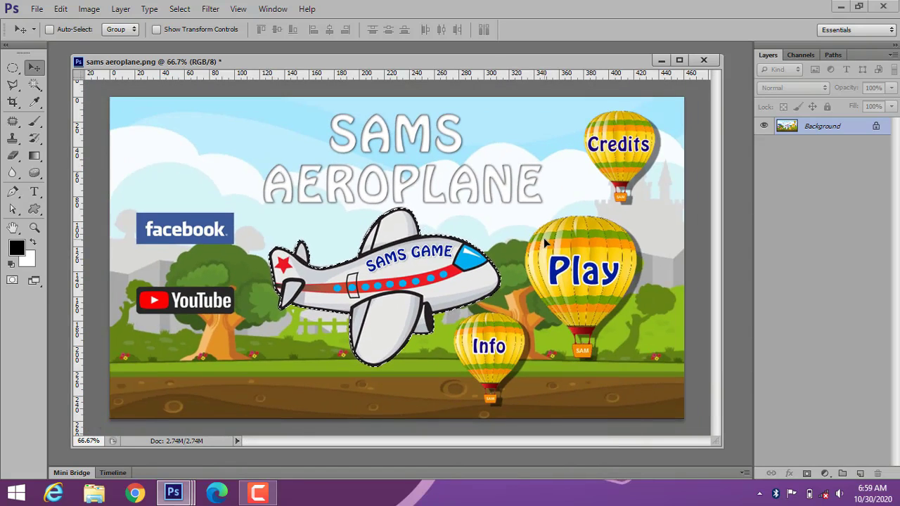
left_click(12, 67)
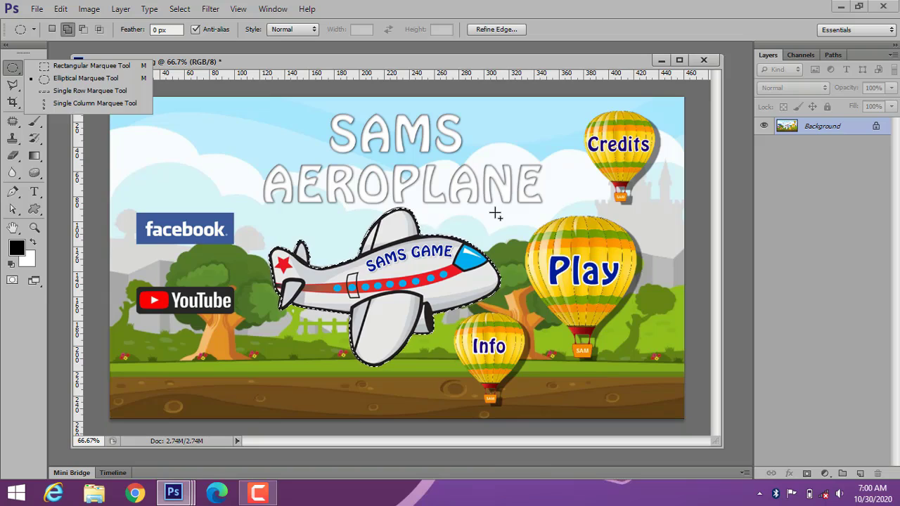
left_click(16, 86)
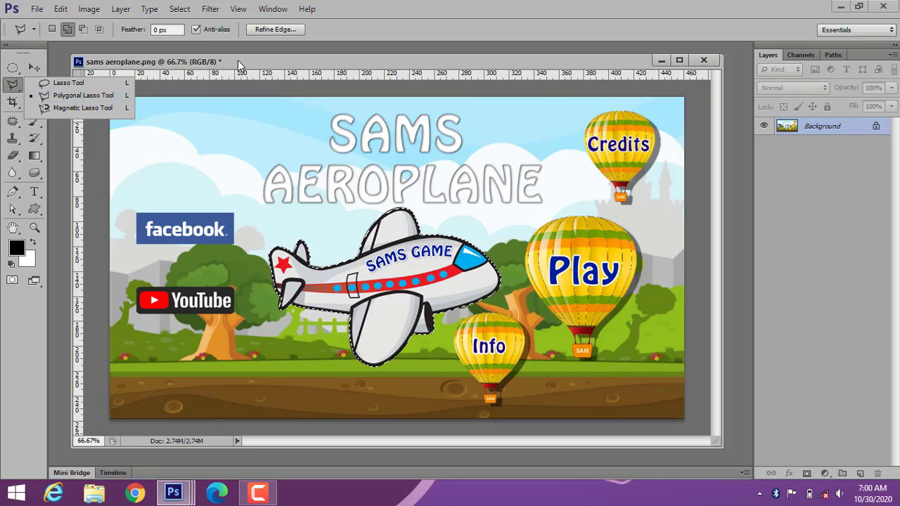
left_click_drag(239, 61, 239, 62)
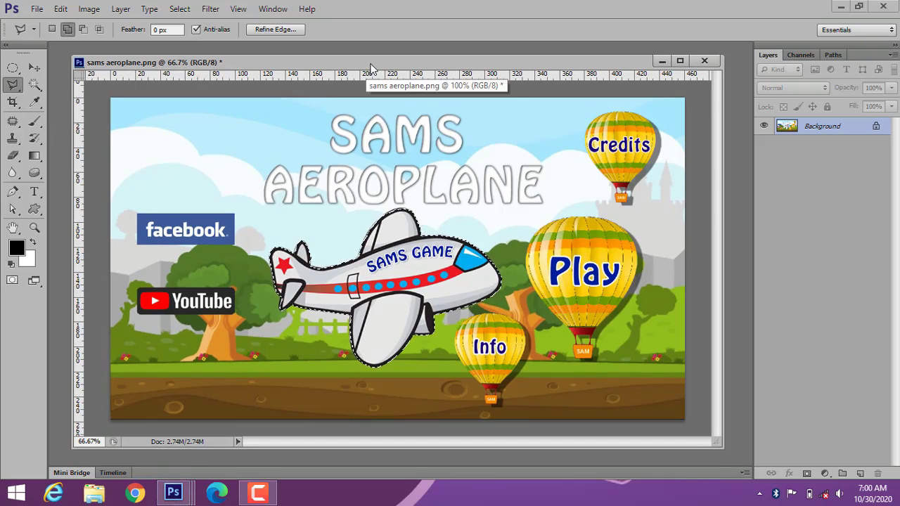
left_click_drag(370, 61, 370, 60)
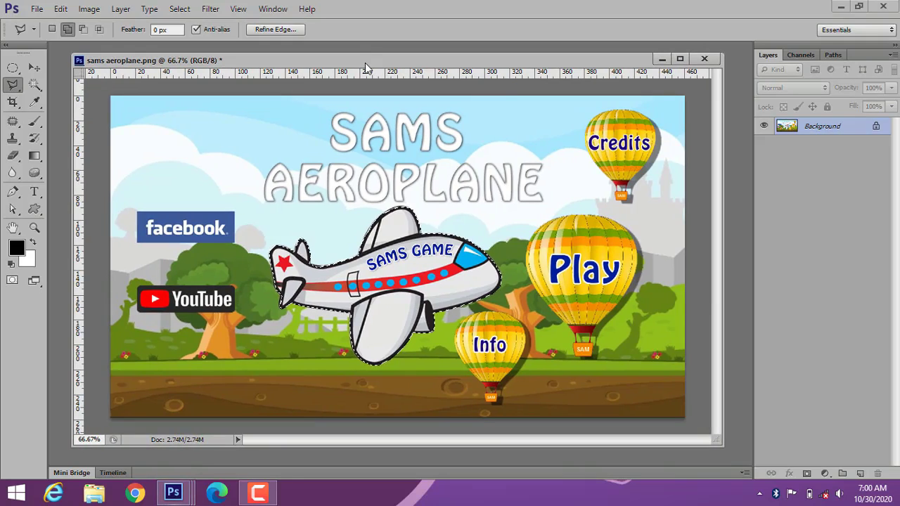